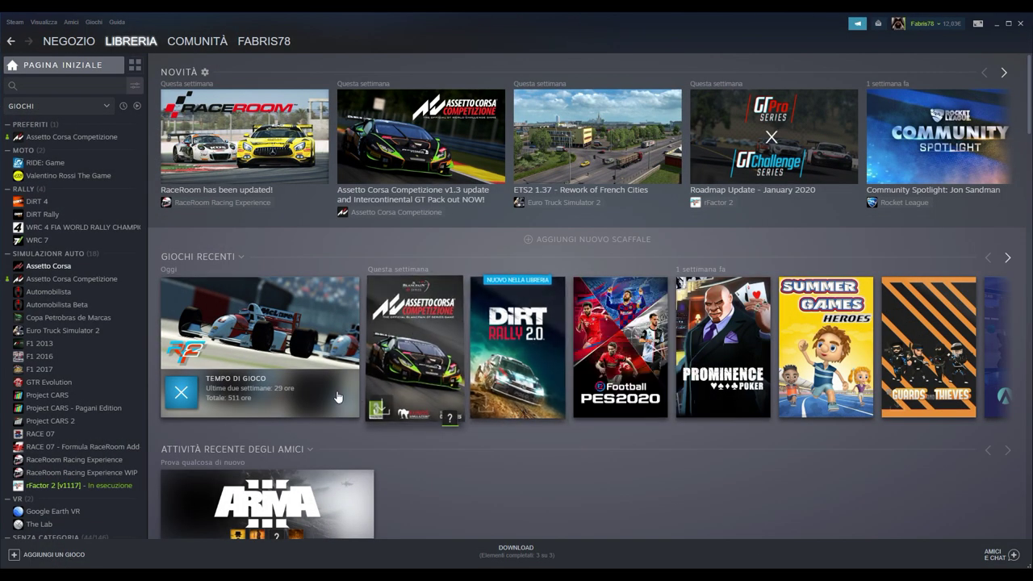
Open the Steam Community Workshop, search for "rfactor 2" and open the rFactor 2 Workshop.
mouse_move(142, 38)
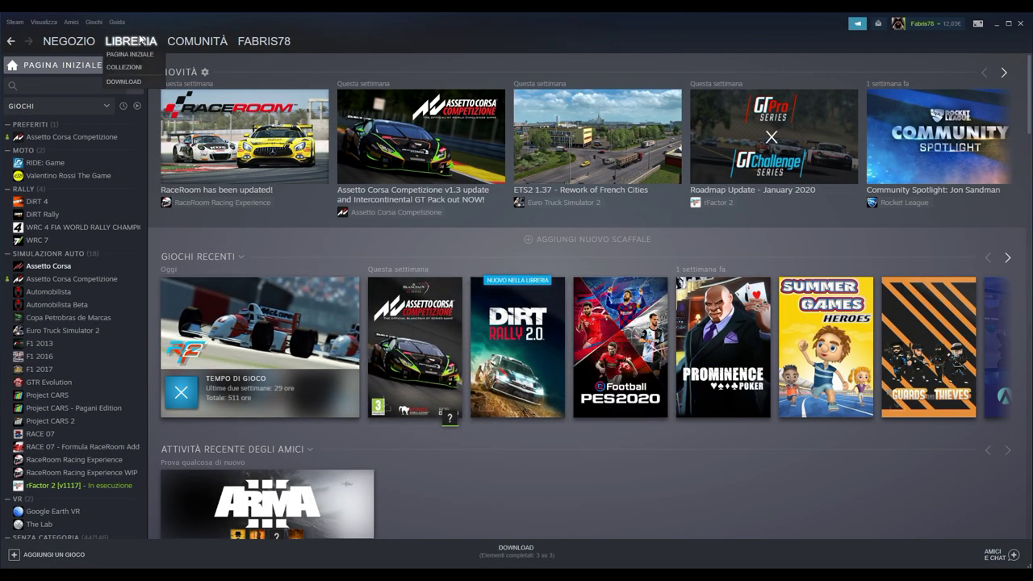
mouse_move(178, 44)
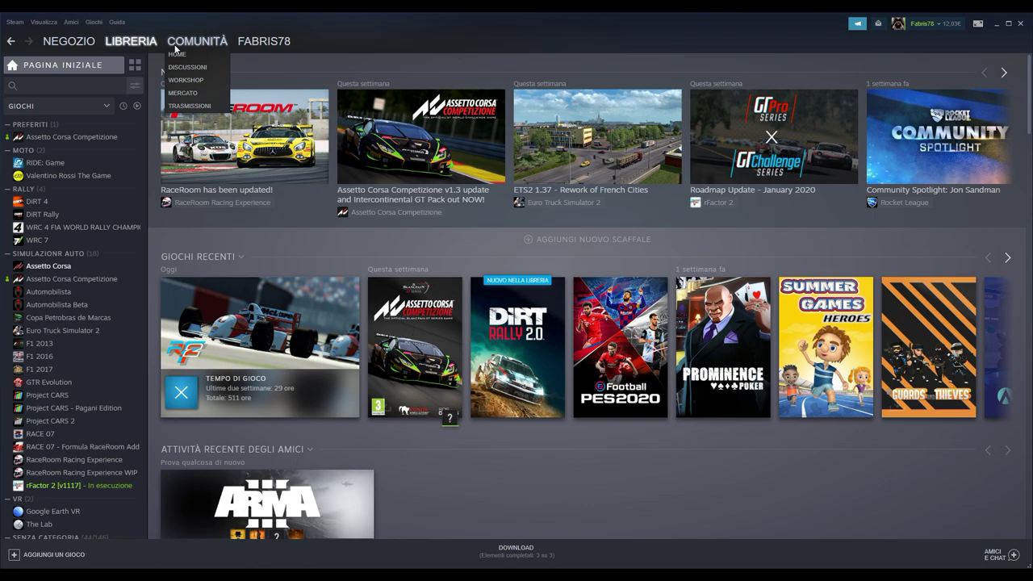
left_click(185, 84)
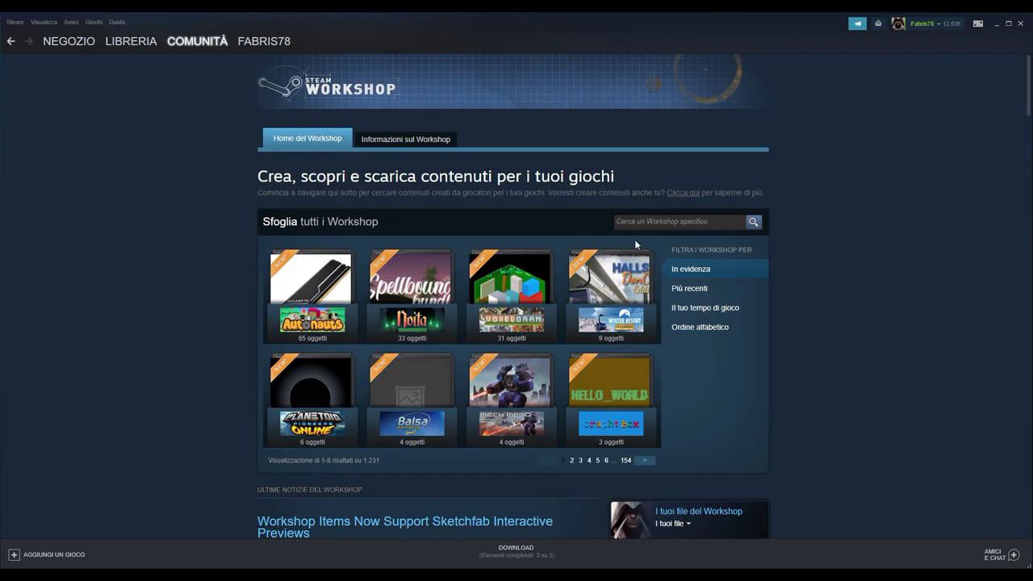
left_click(656, 224)
type("rf")
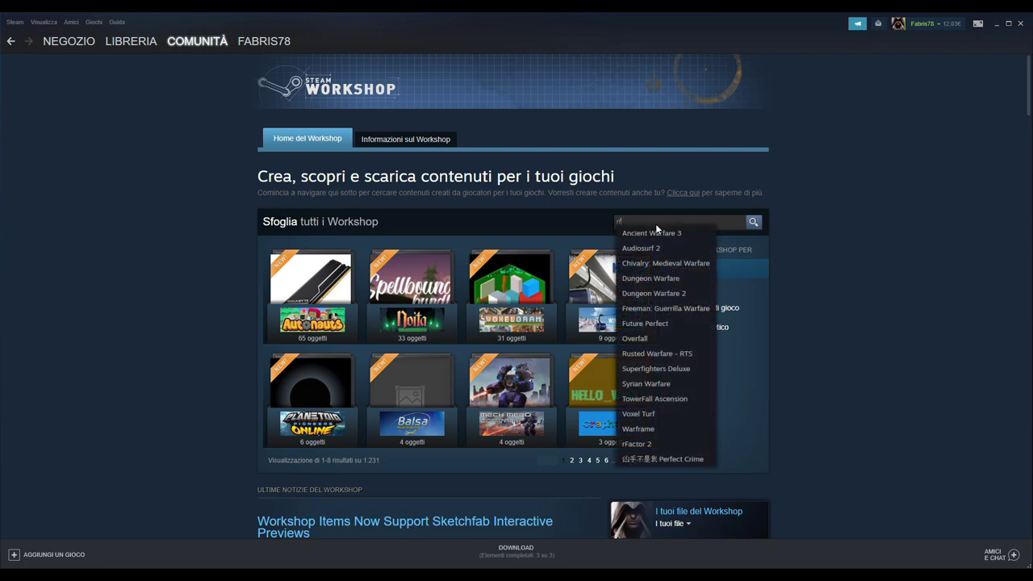
type("actor 2")
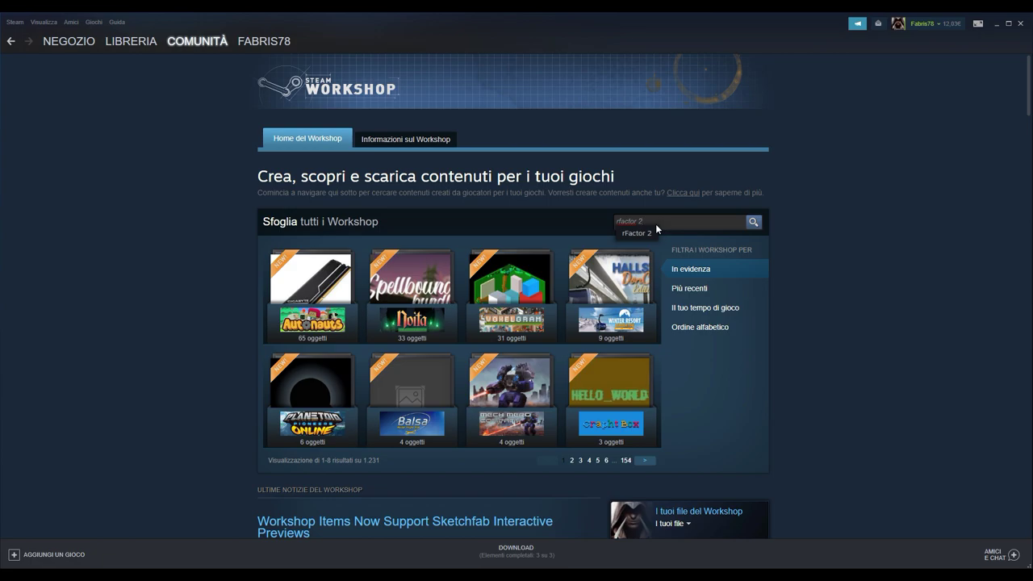
left_click(634, 232)
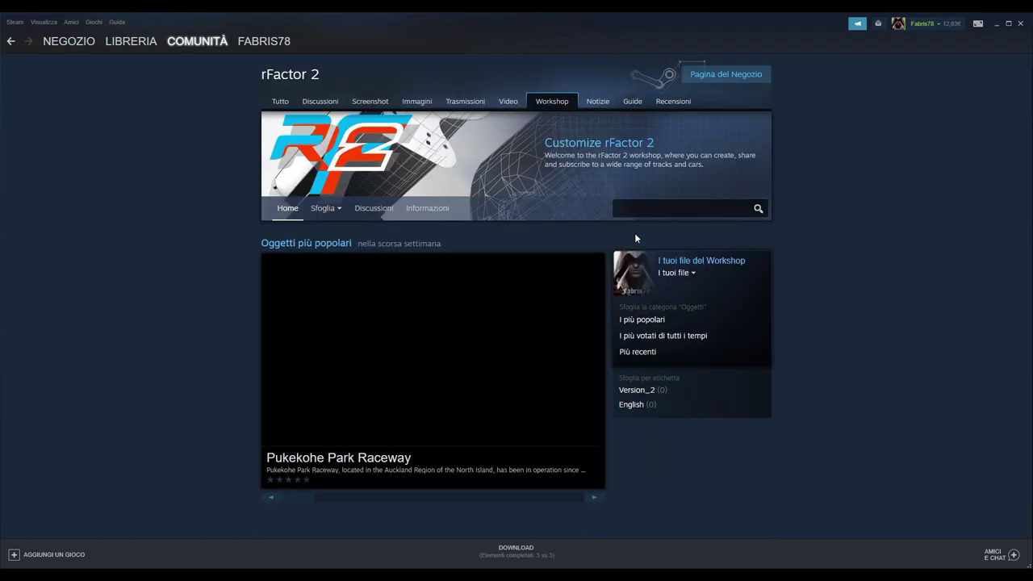
Look through the rFactor 2 Workshop home page, including its most popular and most subscribed item lists.
scroll(363, 349, "down", 2)
scroll(363, 348, "down", 5)
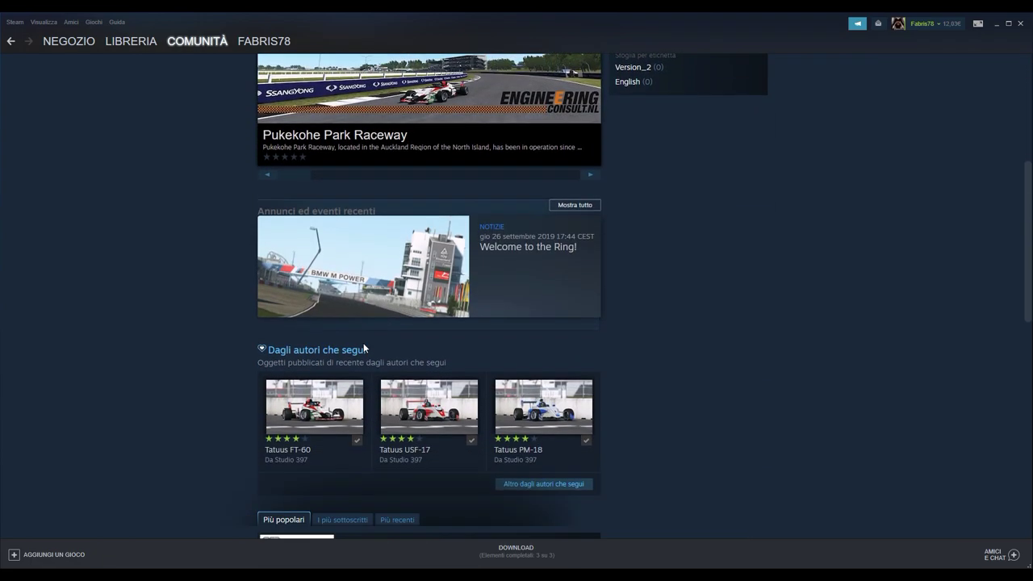
scroll(337, 339, "down", 9)
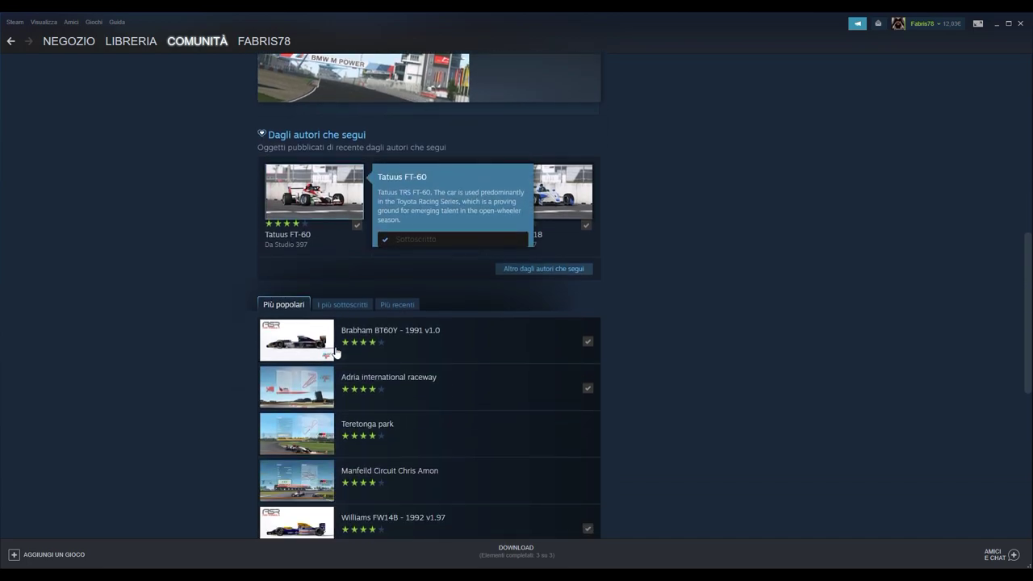
scroll(346, 377, "up", 1)
scroll(345, 377, "down", 3)
scroll(350, 378, "up", 4)
scroll(353, 339, "up", 4)
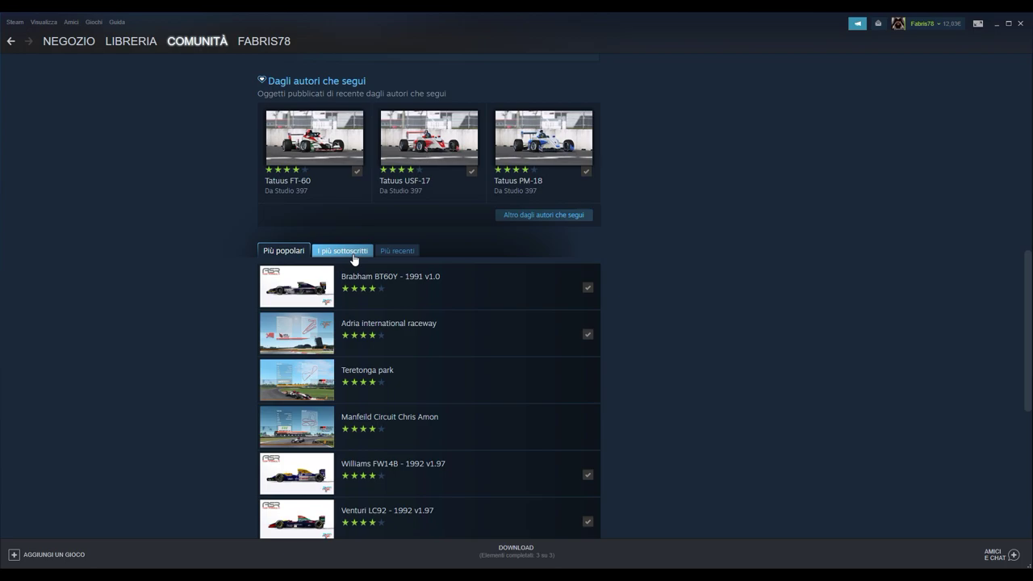
scroll(352, 258, "up", 3)
left_click(339, 410)
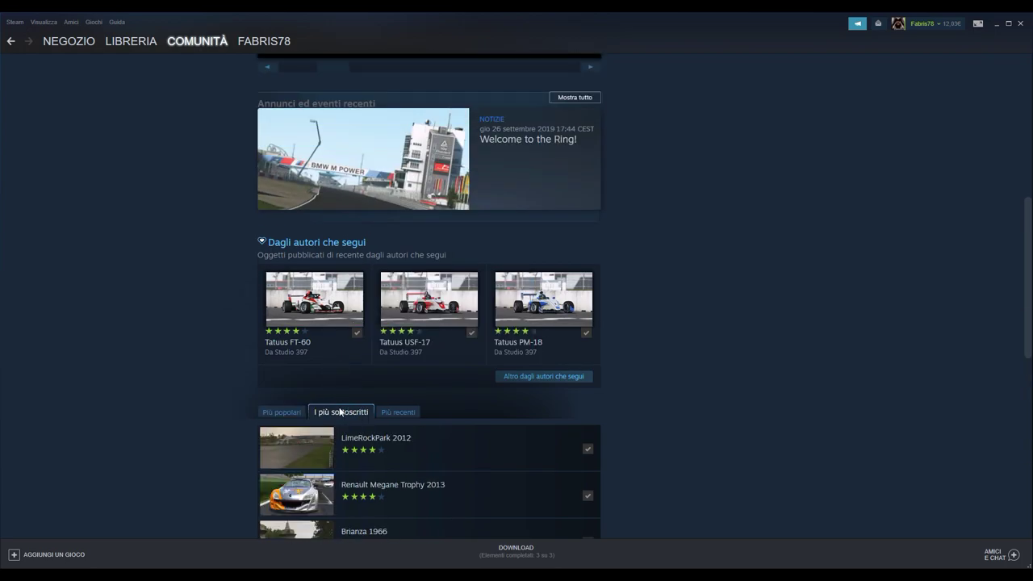
scroll(442, 358, "up", 4)
scroll(442, 358, "up", 4)
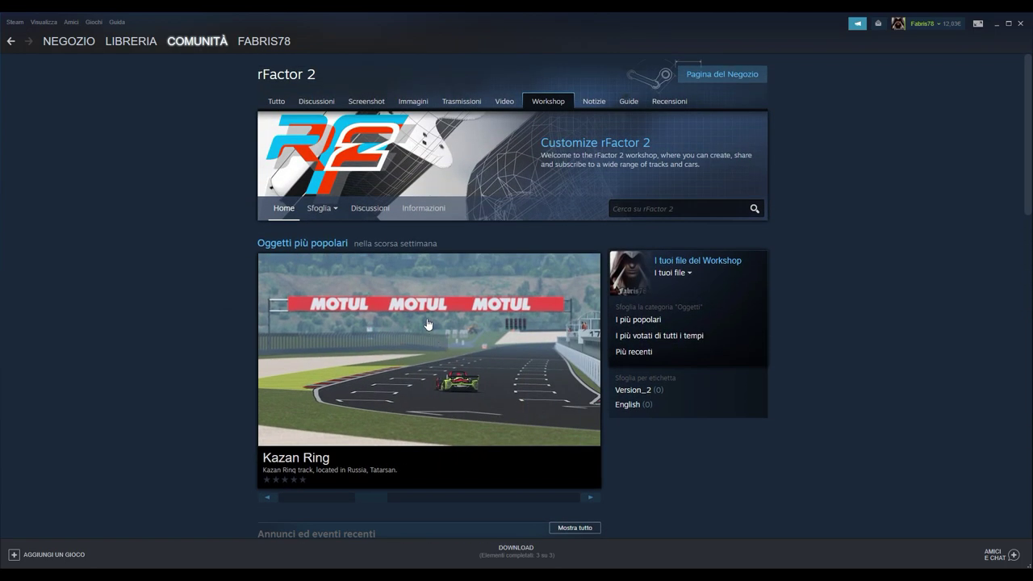
Browse the most popular rFactor 2 Workshop items and open the Pukekohe Park Raceway page to view its subscription option.
left_click(323, 249)
scroll(325, 238, "down", 1)
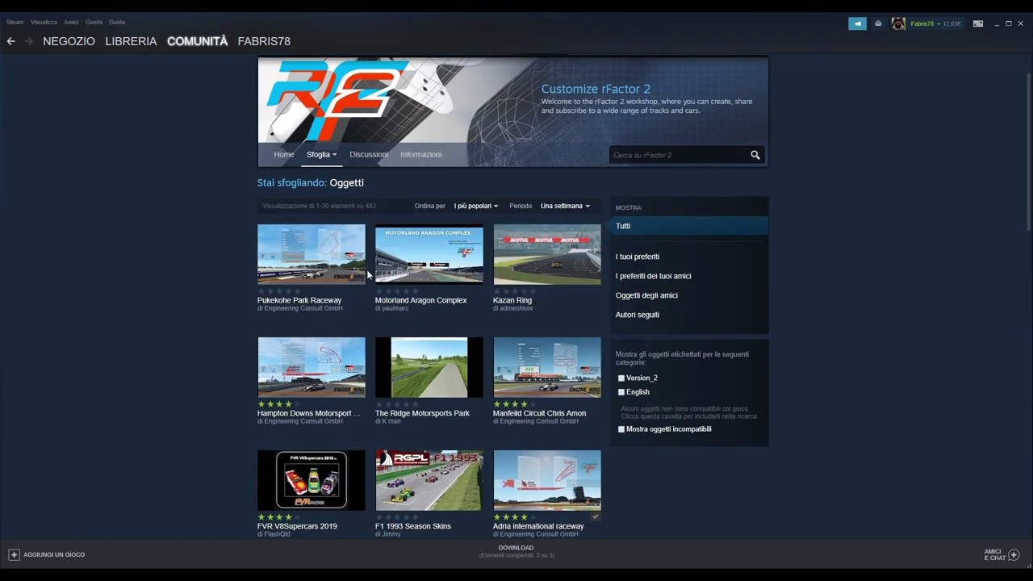
mouse_move(282, 278)
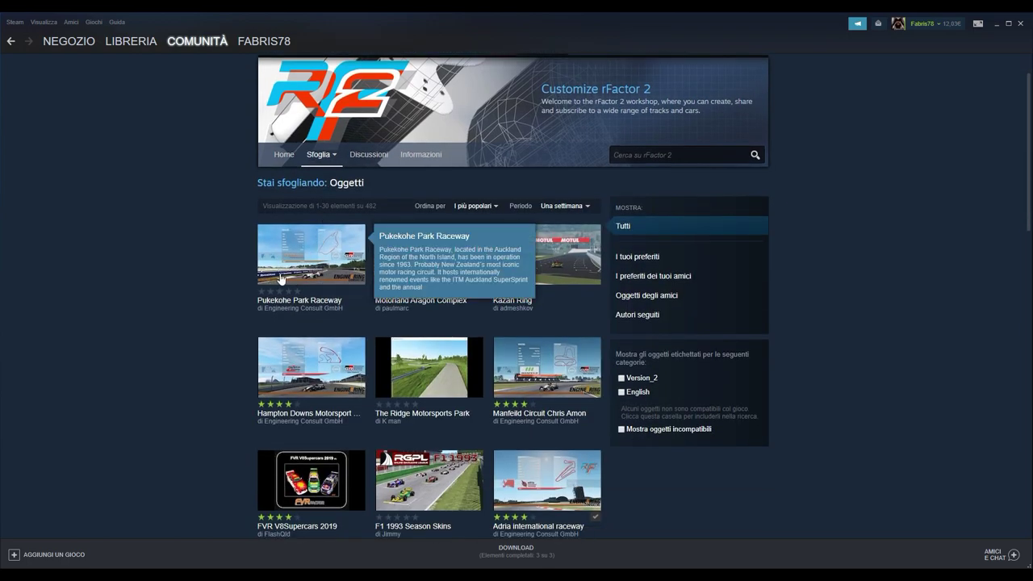
left_click(281, 278)
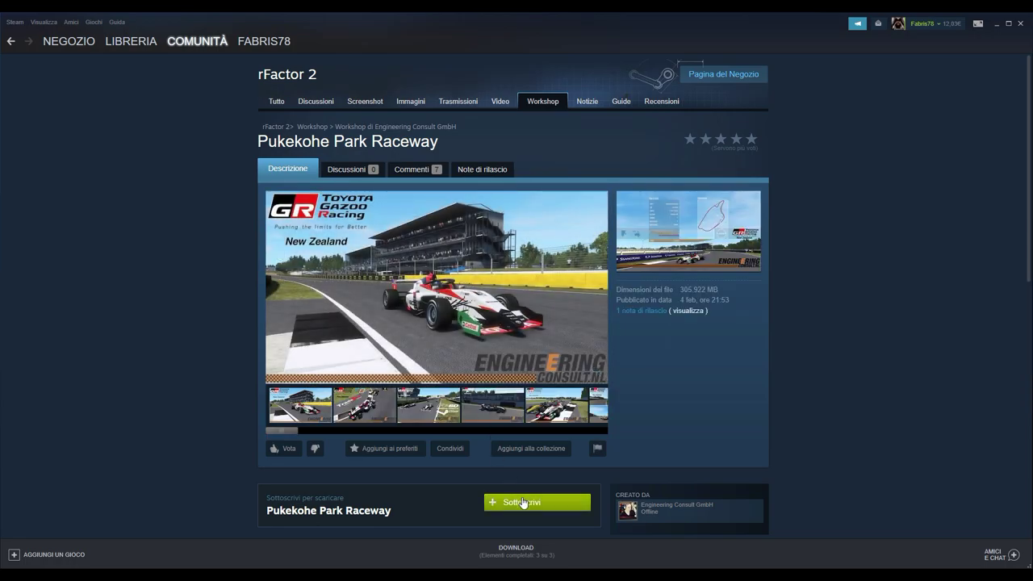
mouse_move(132, 44)
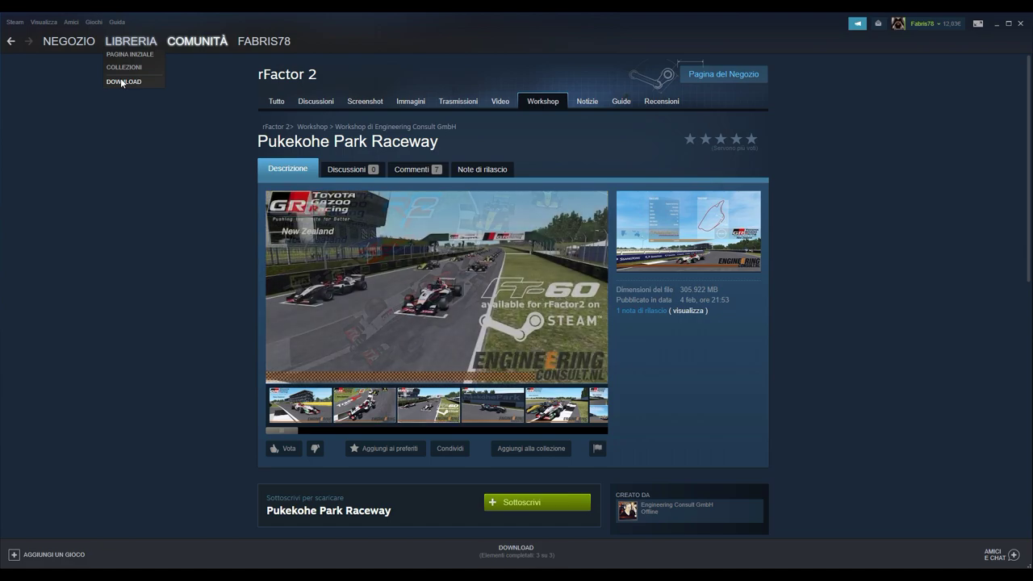
Switch to the Rfactor 2 folder in File Explorer and extract all four archives, each into its own separate folder.
left_click(995, 27)
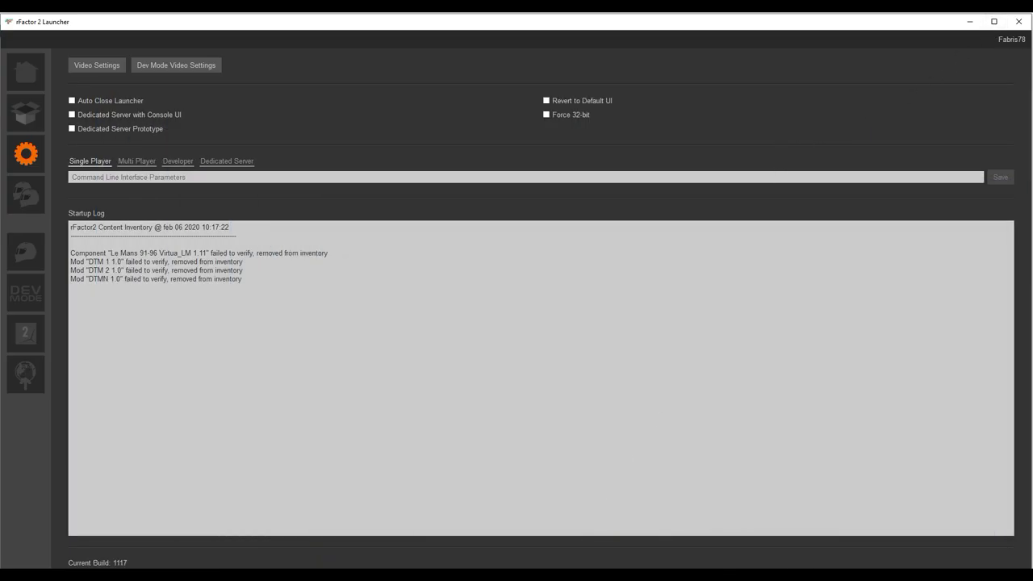
key("alt+Tab")
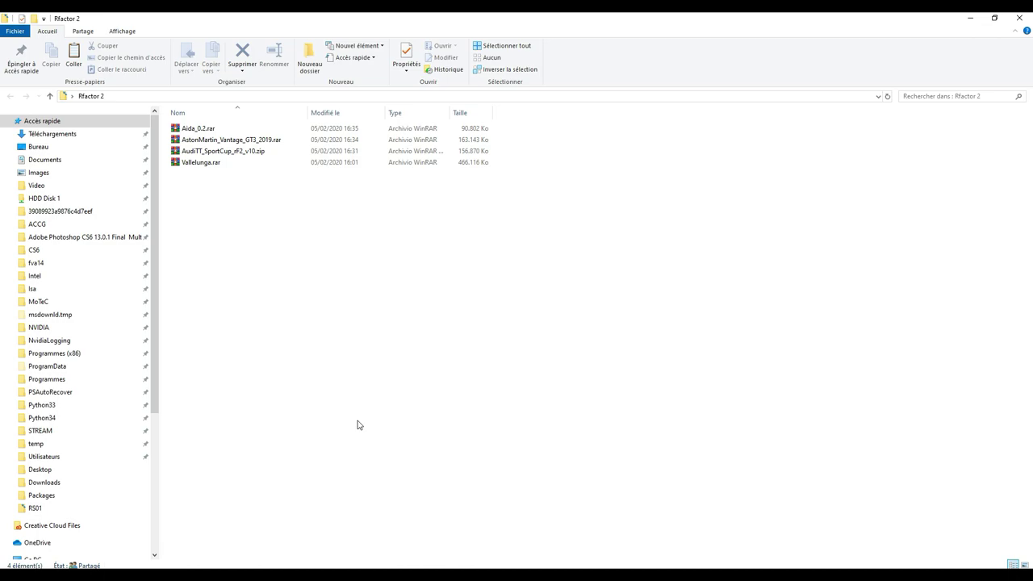
left_click_drag(220, 220, 205, 131)
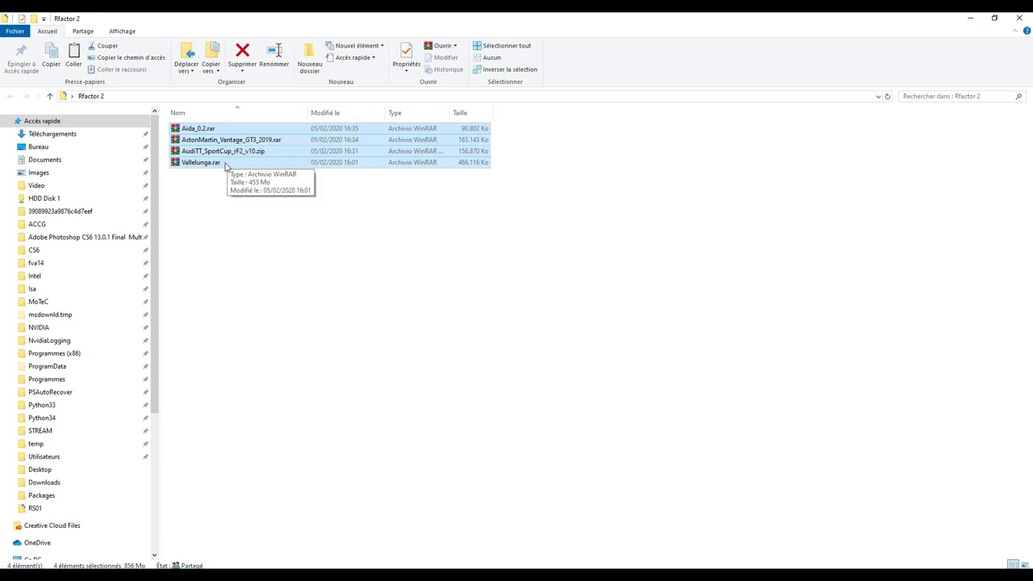
right_click(226, 133)
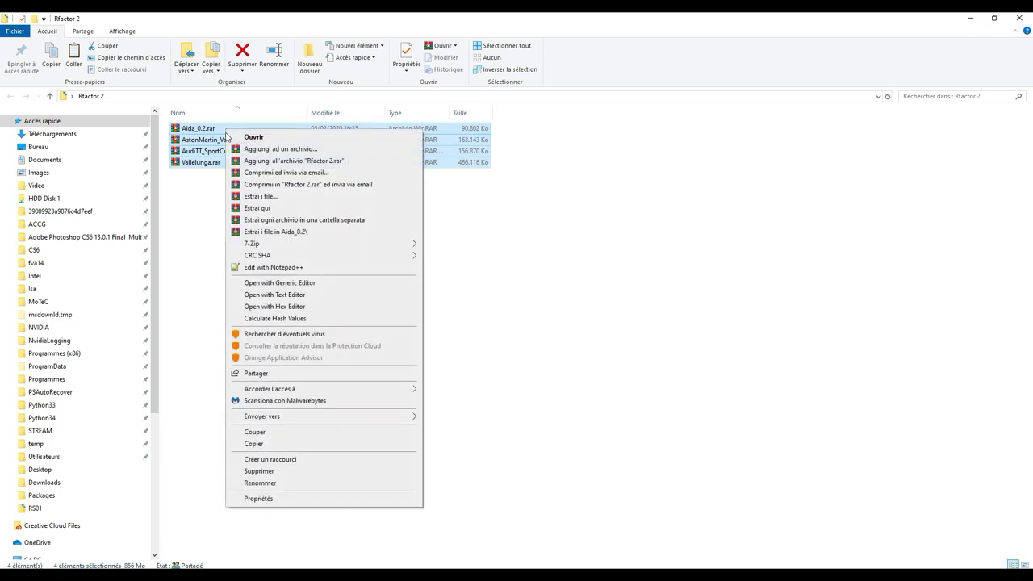
left_click(297, 219)
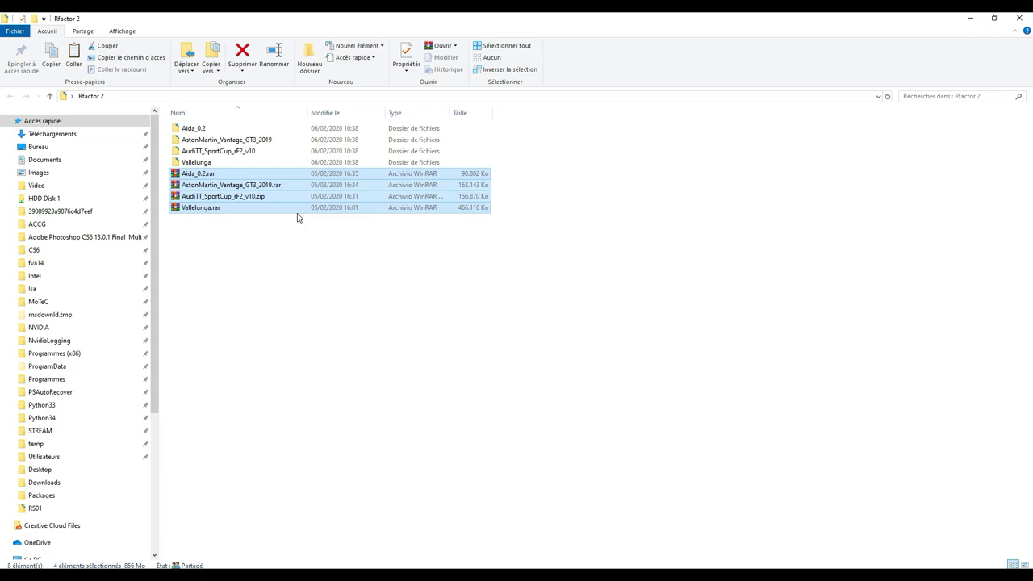
Check the file type inside the extracted Aida_0.2 folder and return to the Rfactor 2 folder.
left_click(309, 164)
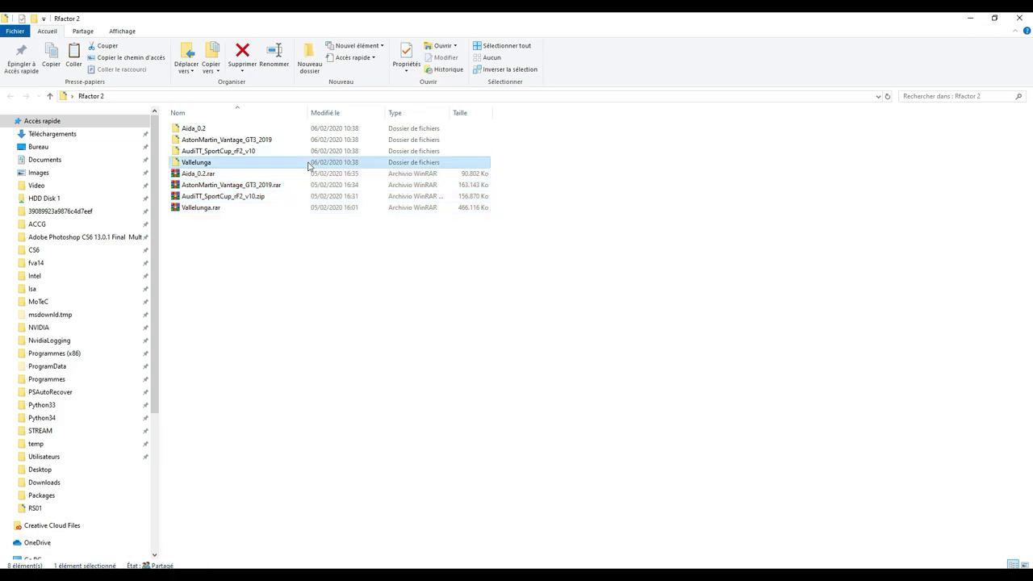
double_click(300, 130)
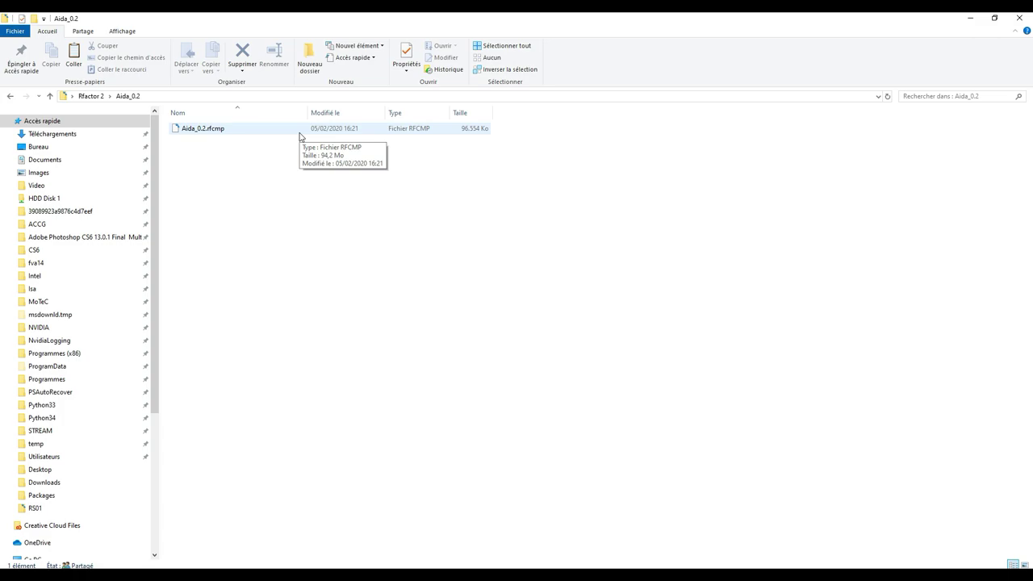
key("alt+Left")
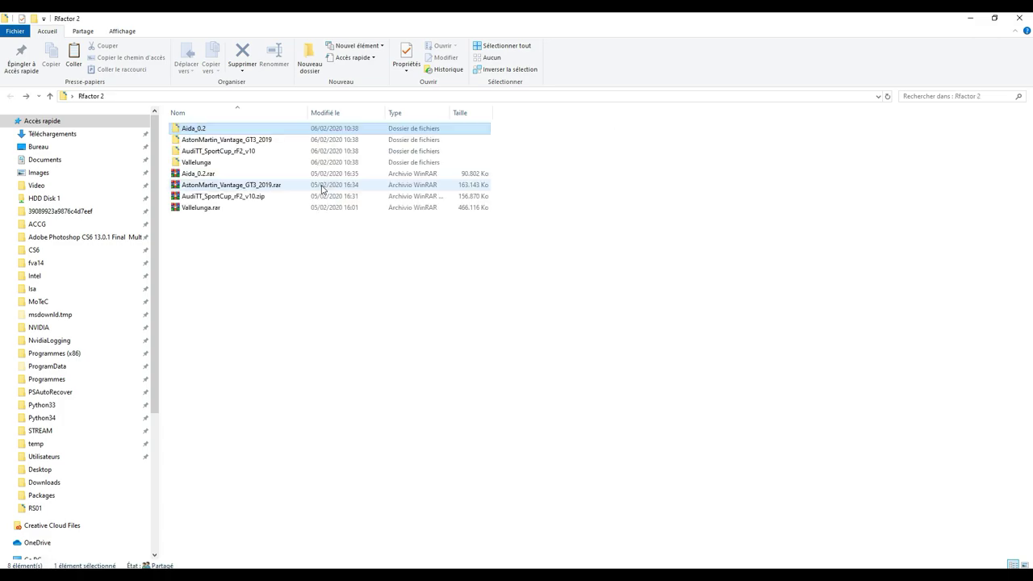
Inspect the files in the 1.3 version folder of the extracted Vallelunga track and return to the Rfactor 2 folder.
double_click(271, 164)
double_click(273, 129)
double_click(274, 129)
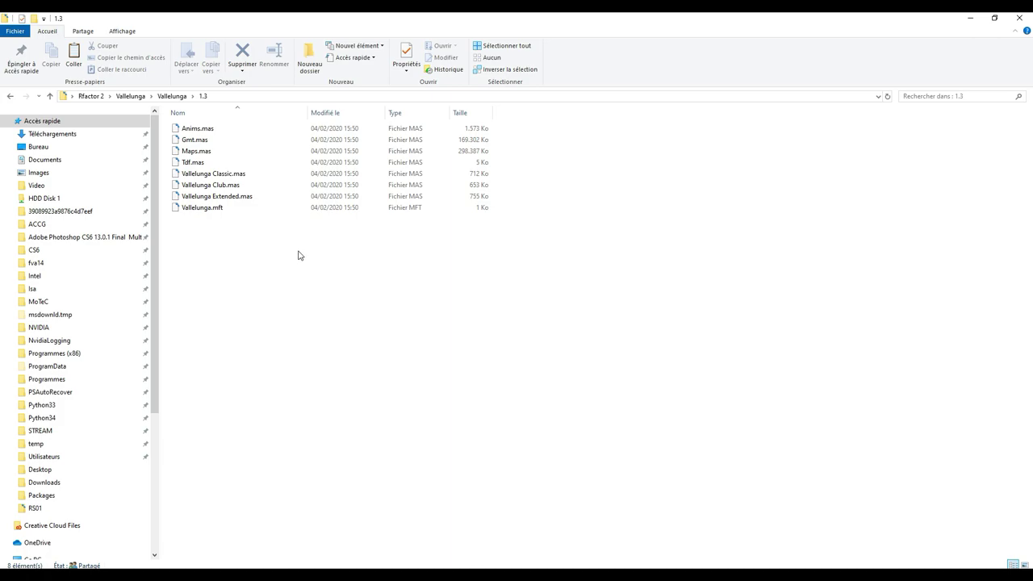
key("alt+Left")
key("alt+Left")
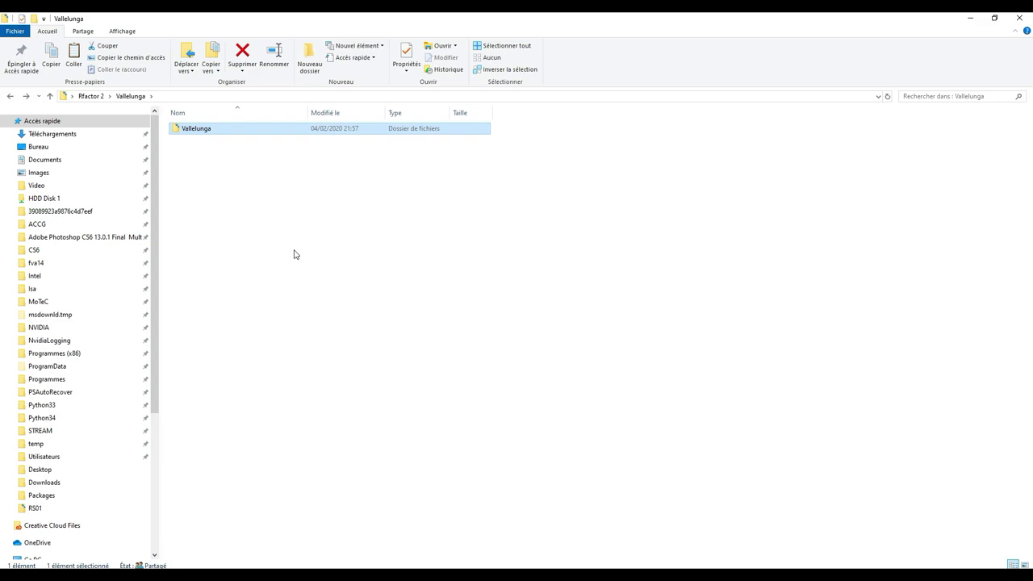
key("alt+Left")
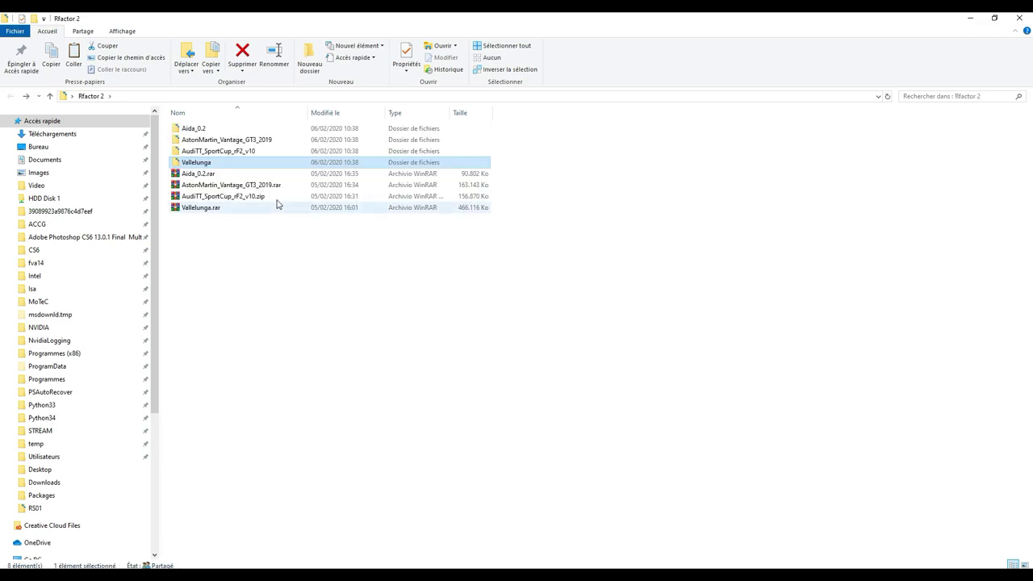
Examine the component file in the AudiTT_SportCup_rF2_v10 folder and go back to the Rfactor 2 folder.
double_click(269, 151)
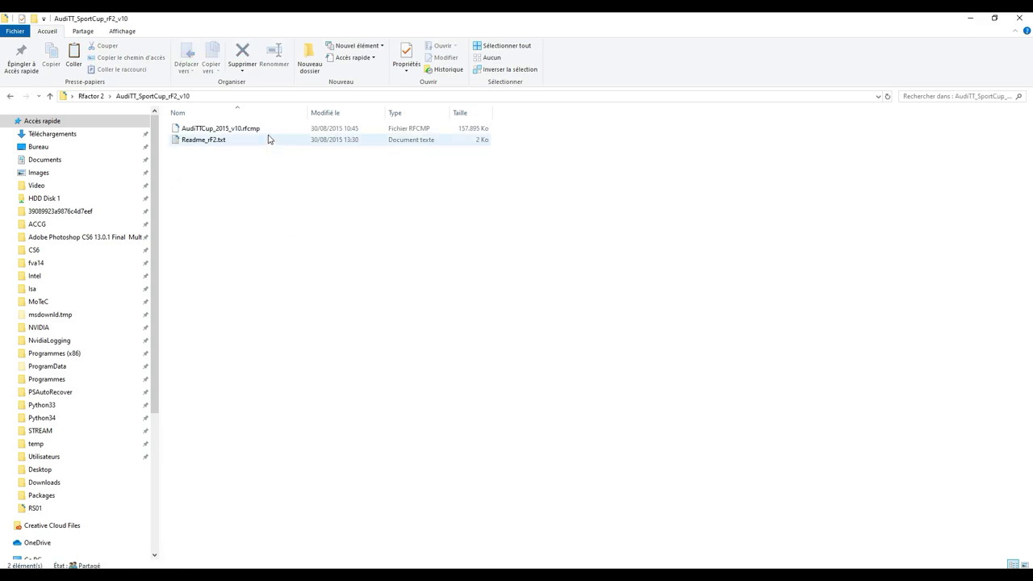
left_click(269, 132)
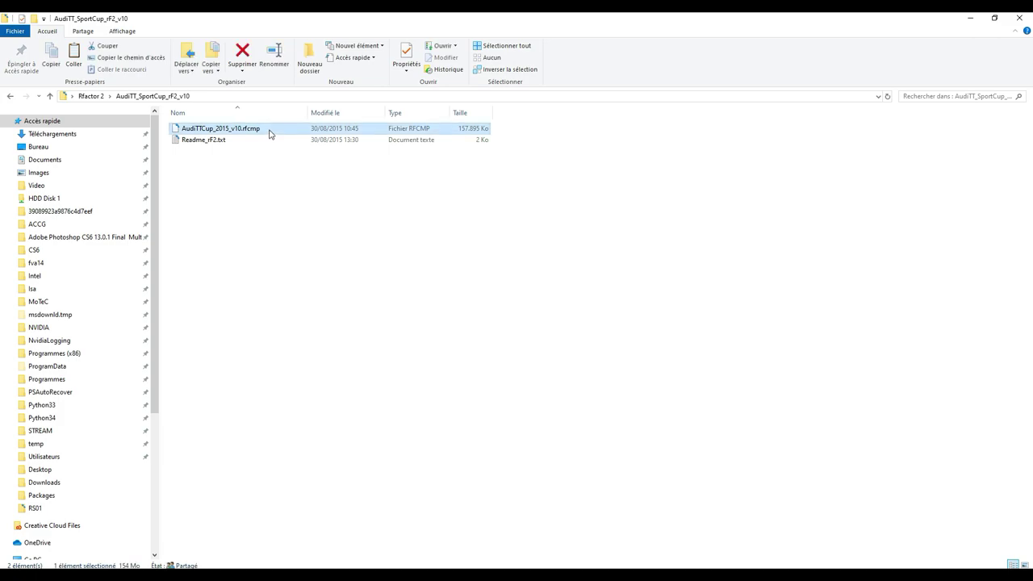
key("alt+Left")
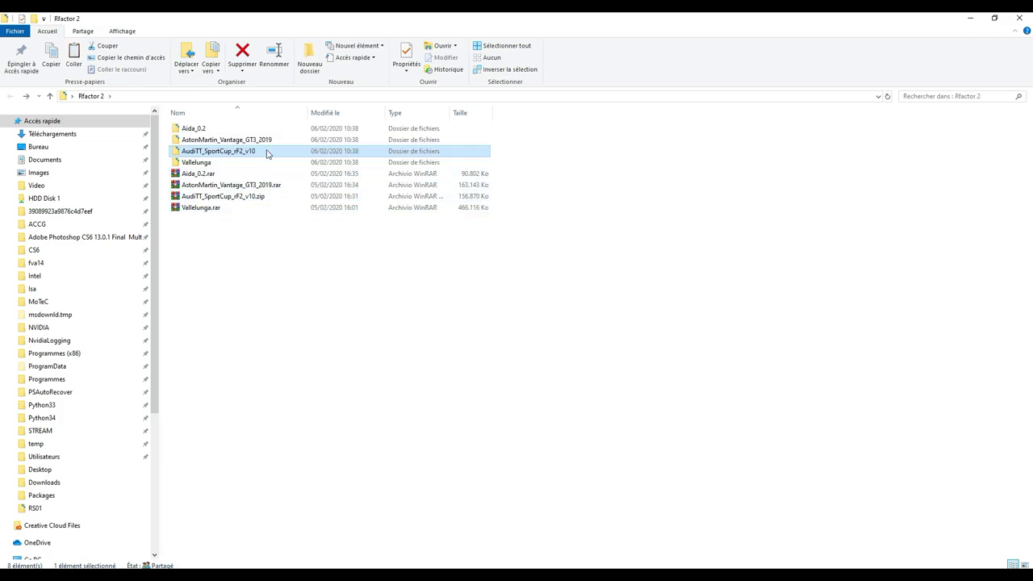
Inspect the version folders inside AstonMartin_Vantage_GT3_2019, including the files in 1.53, and return to the Rfactor 2 folder.
double_click(260, 139)
double_click(265, 129)
double_click(260, 141)
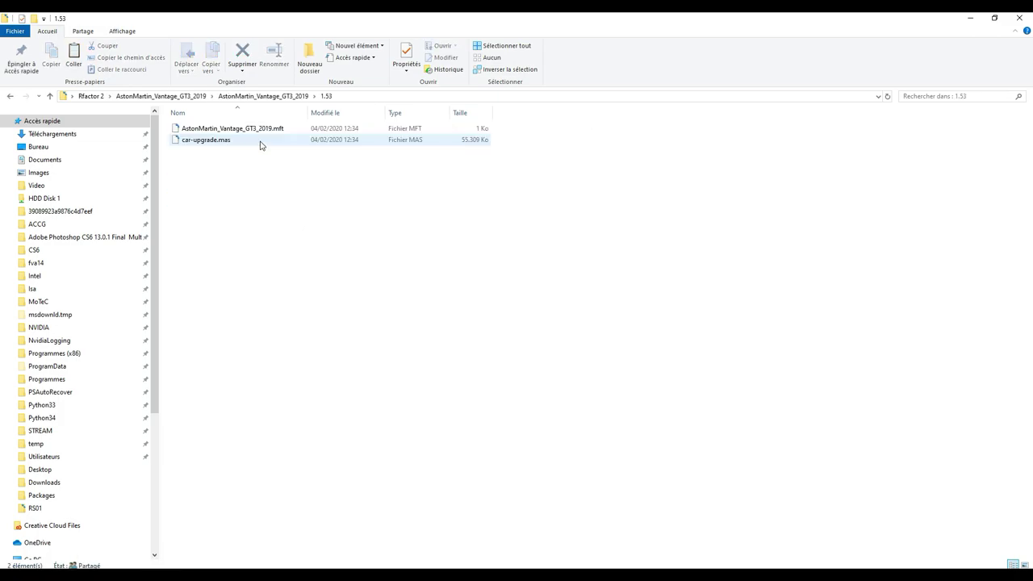
key("alt+Left")
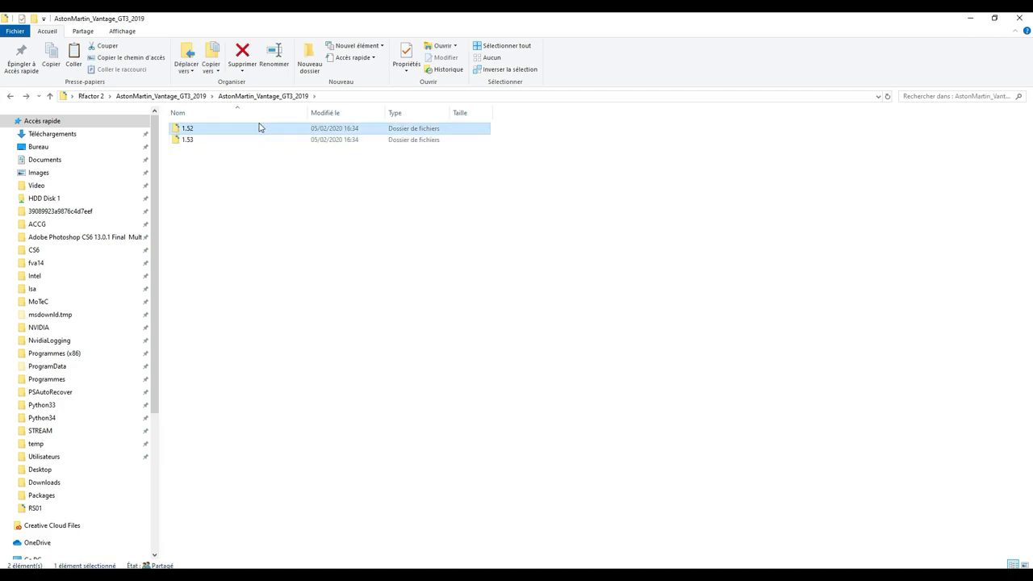
key("alt+Left")
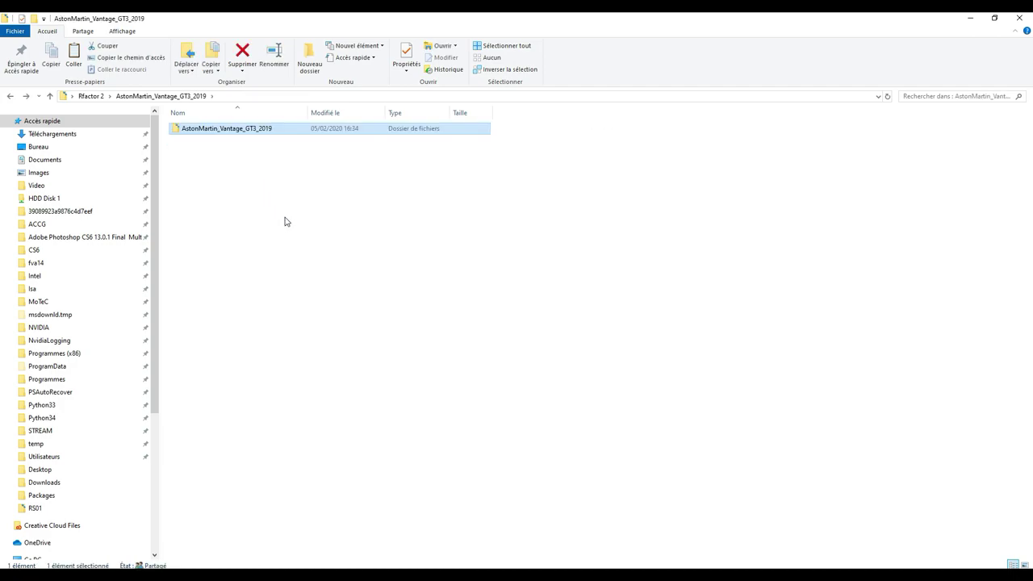
key("alt+Left")
Open the extracted Aida_0.2 folder and cut the Aida_0.2.rfcmp file.
double_click(269, 130)
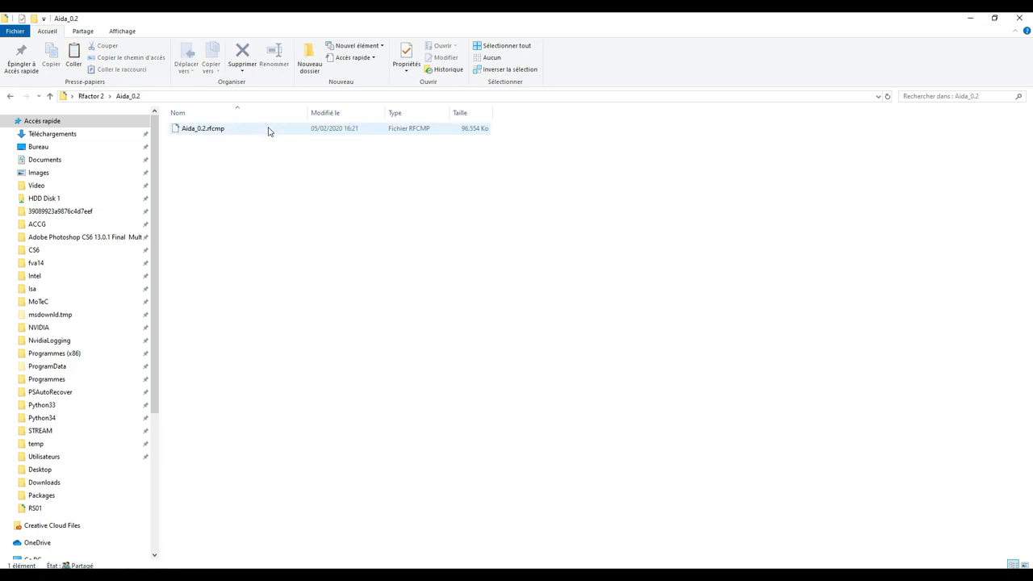
left_click(268, 131)
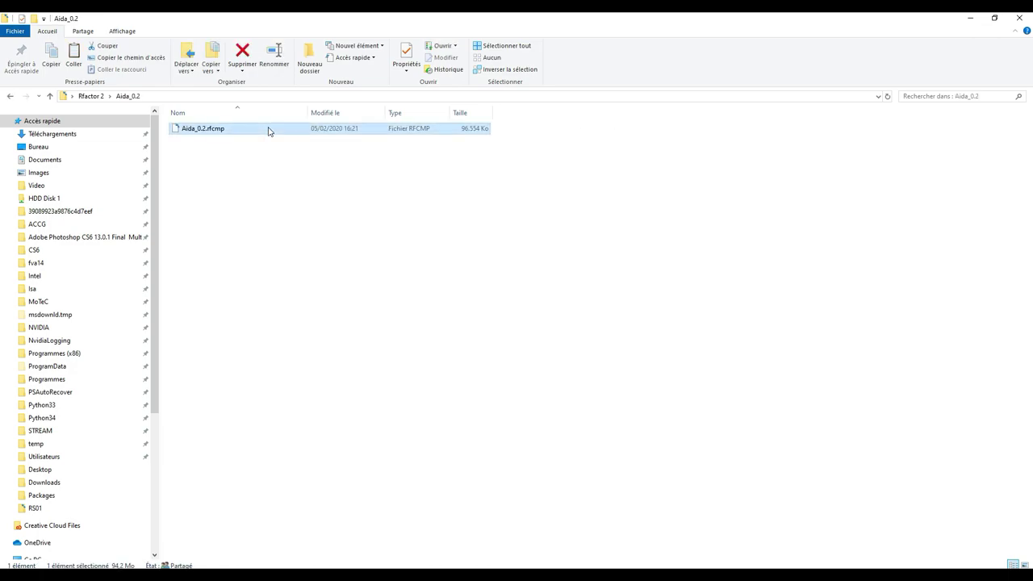
right_click(269, 130)
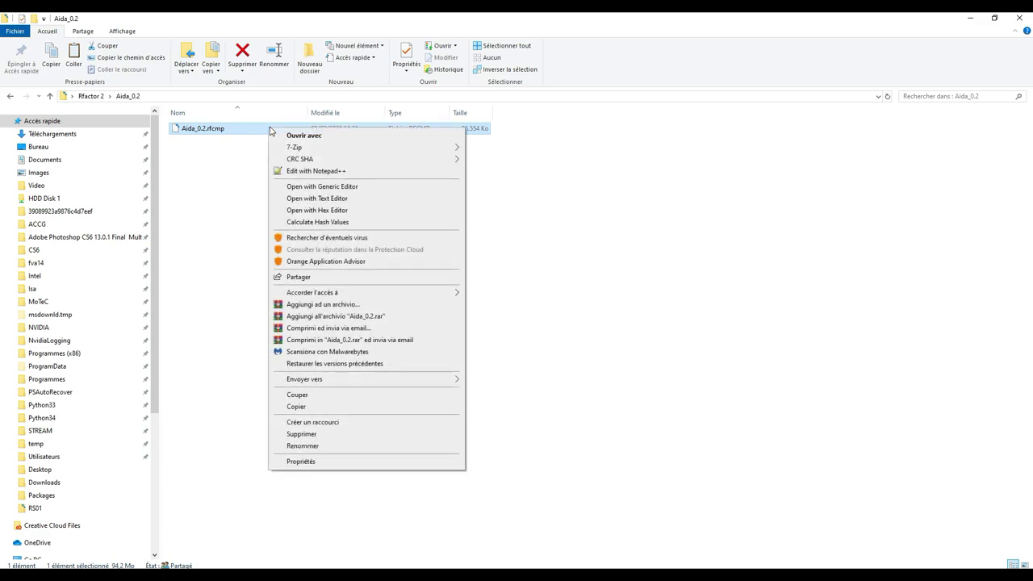
left_click(317, 395)
Open the Packages folder of the rFactor 2 installation from the desktop shortcut to the Steam common folder.
left_click(971, 17)
left_click(980, 23)
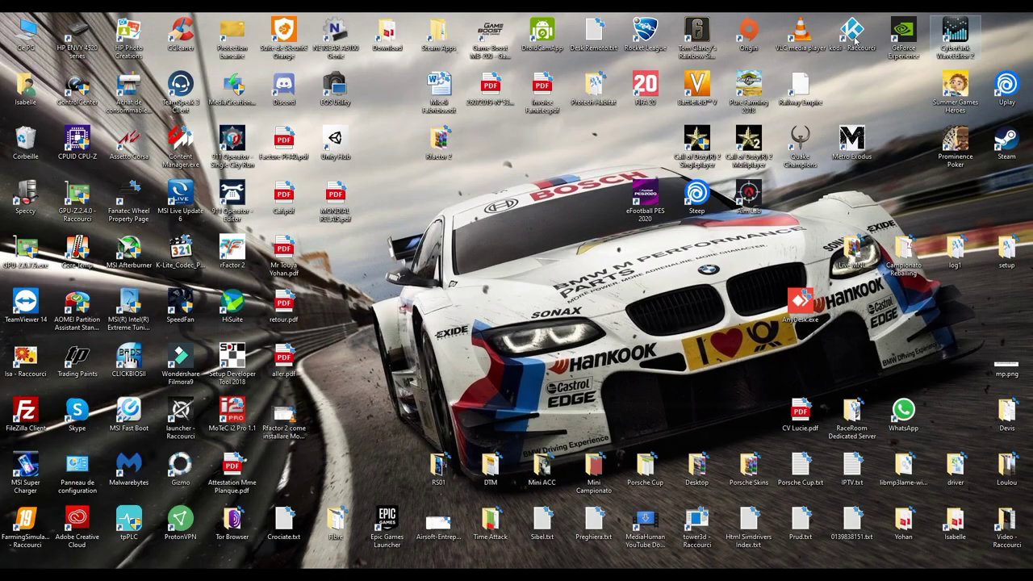
double_click(448, 25)
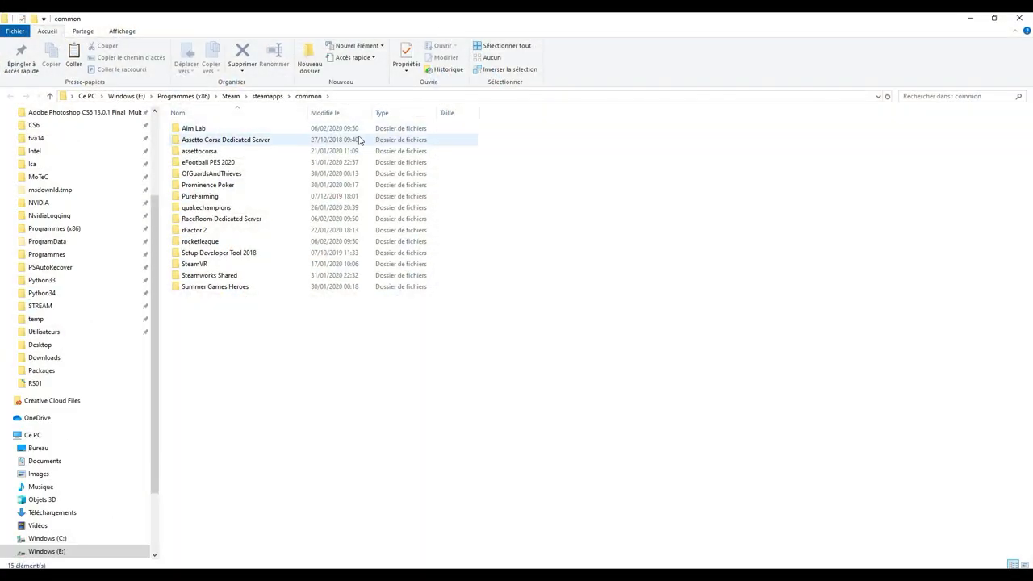
double_click(226, 232)
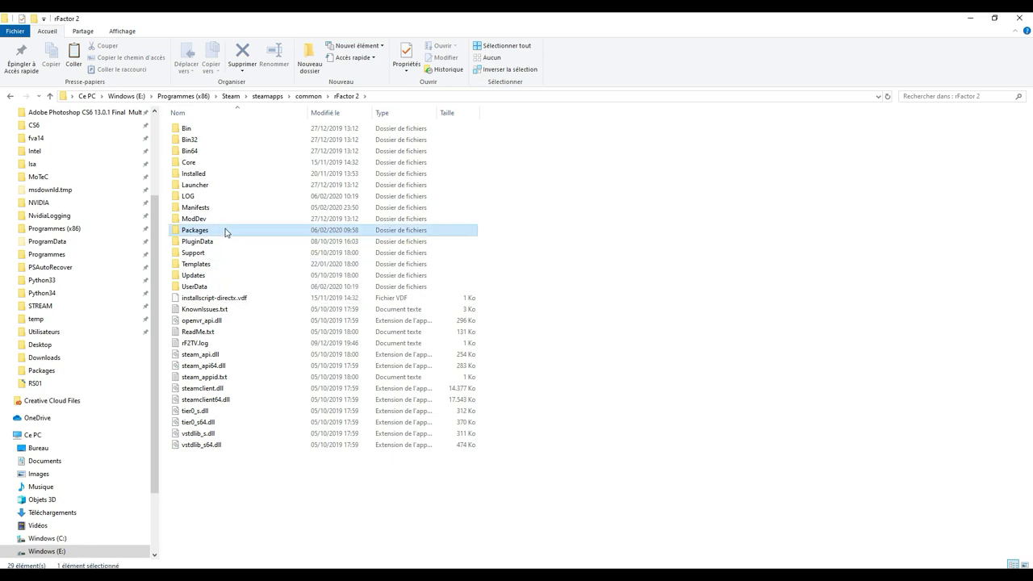
double_click(223, 231)
Paste Aida_0.2.rfcmp into the Packages folder, replacing the existing file of the same name.
right_click(598, 266)
left_click(646, 338)
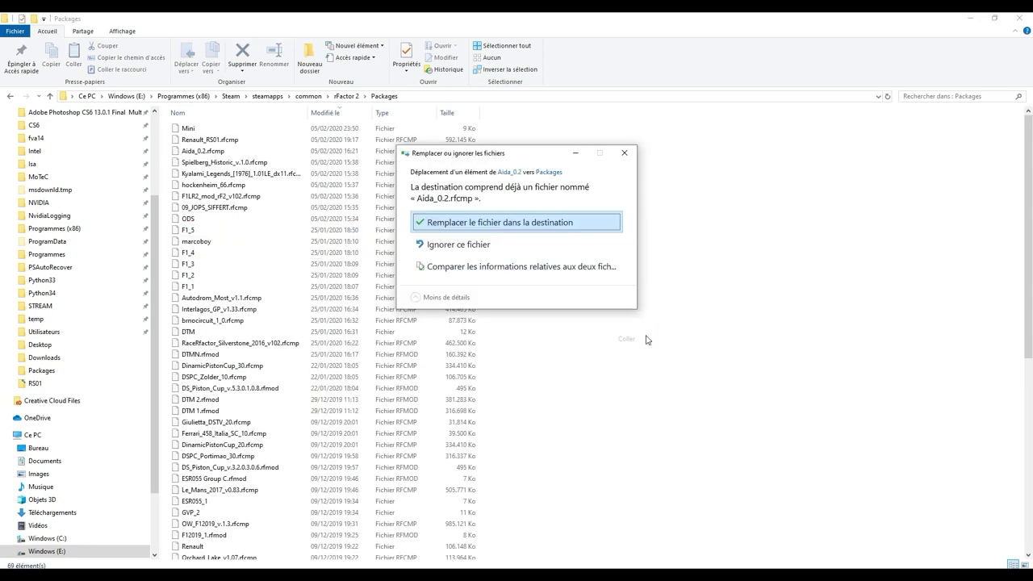
left_click(556, 221)
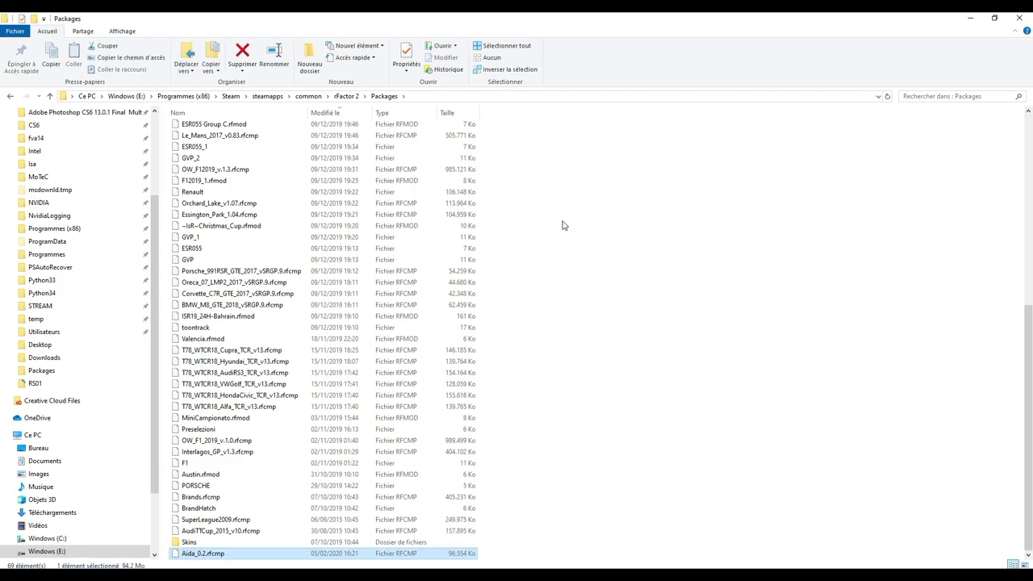
Return to the extracted mods and cut AudiTTCup_2015_v10.rfcmp from the AudiTT_SportCup_rF2_v10 folder.
key("alt+Tab")
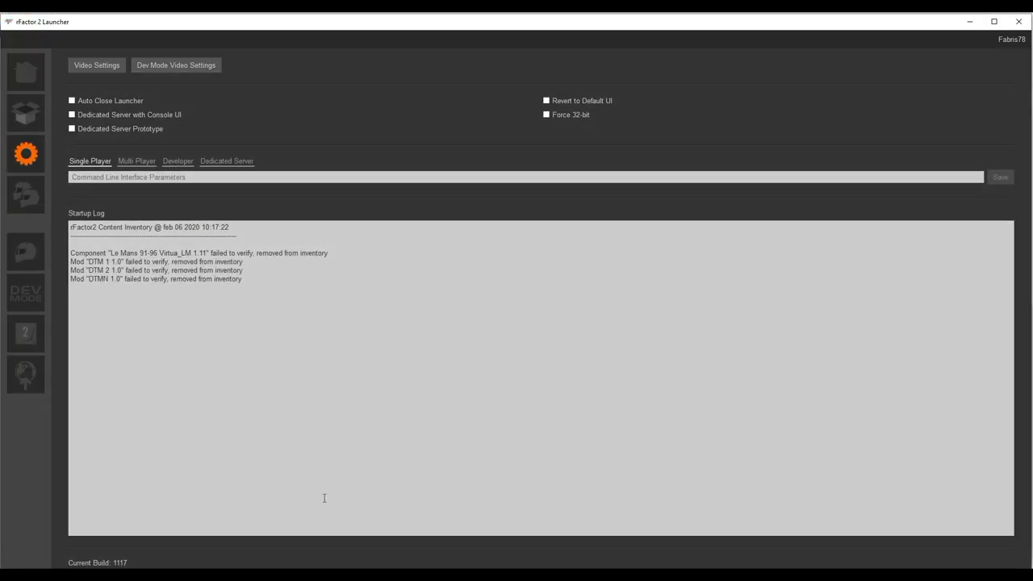
mouse_move(251, 569)
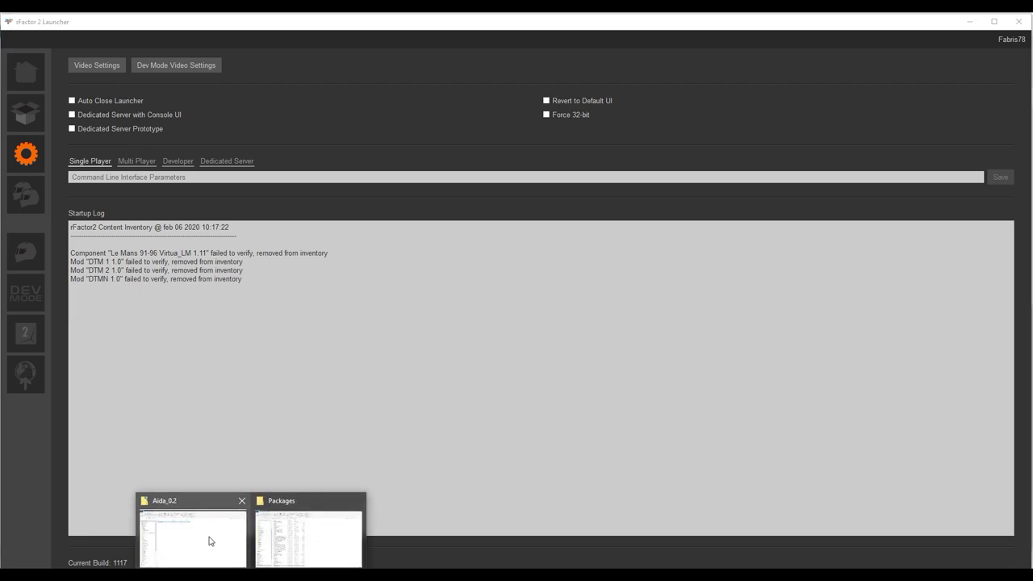
left_click(208, 541)
key("BackSpace")
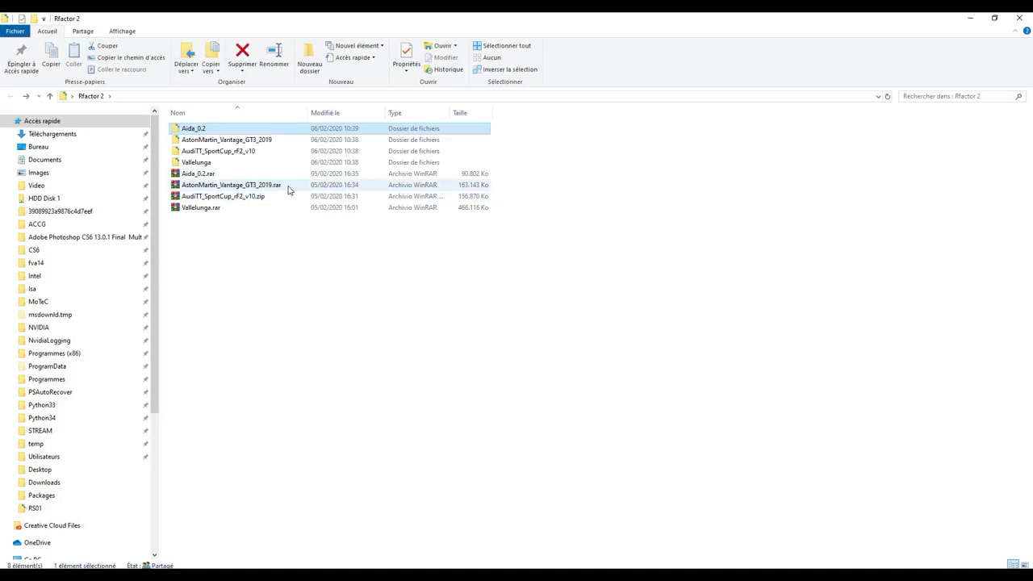
double_click(264, 153)
right_click(267, 132)
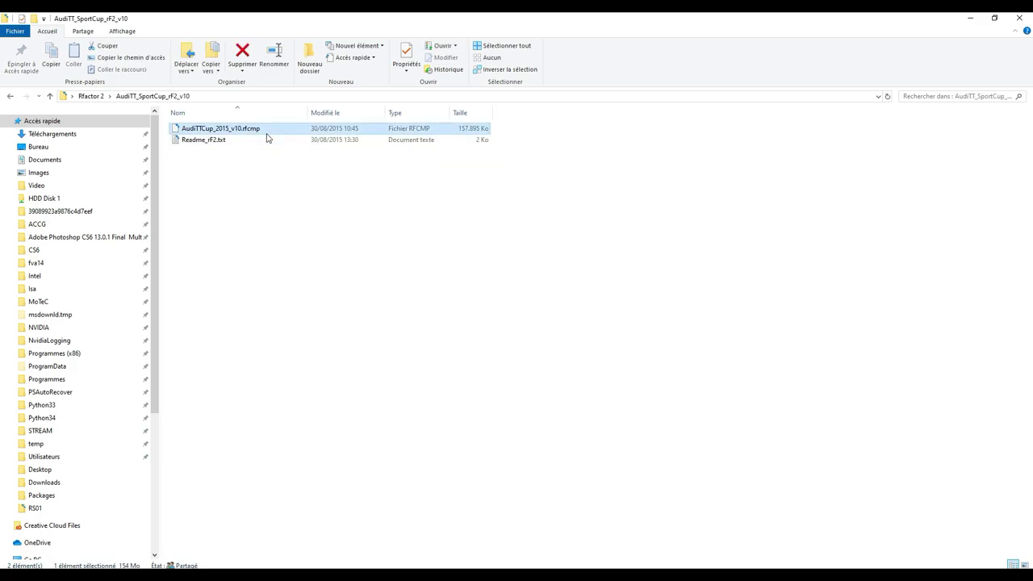
left_click(315, 402)
Paste AudiTTCup_2015_v10.rfcmp into the Packages folder, replacing the existing file, and go up to the rFactor 2 folder.
left_click(307, 528)
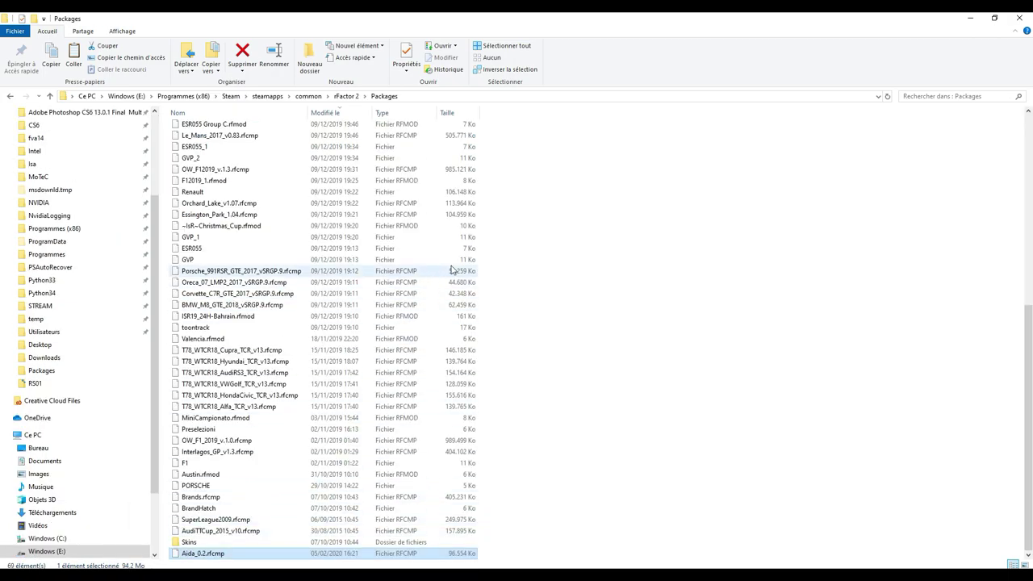
right_click(579, 210)
left_click(629, 283)
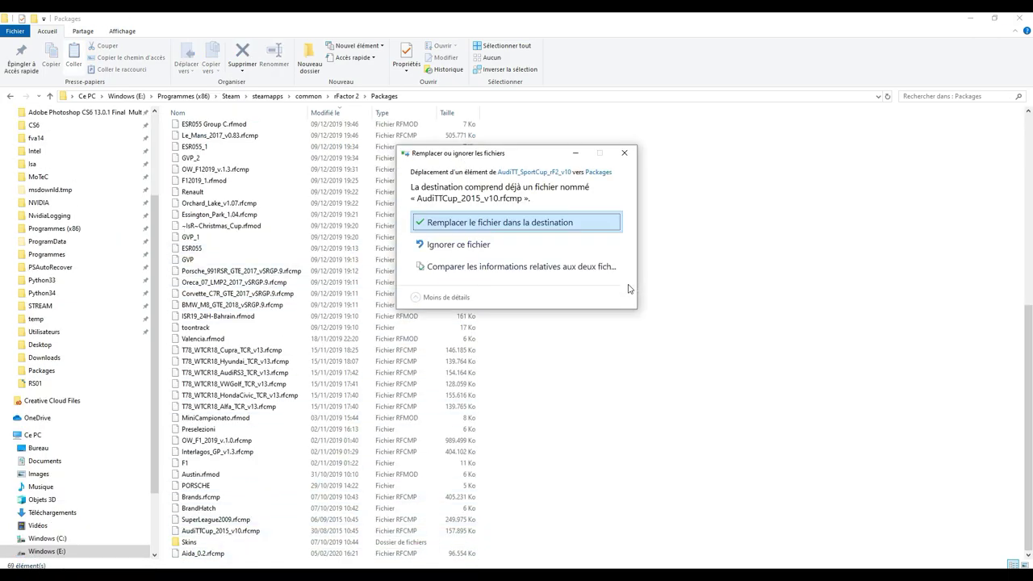
left_click(584, 226)
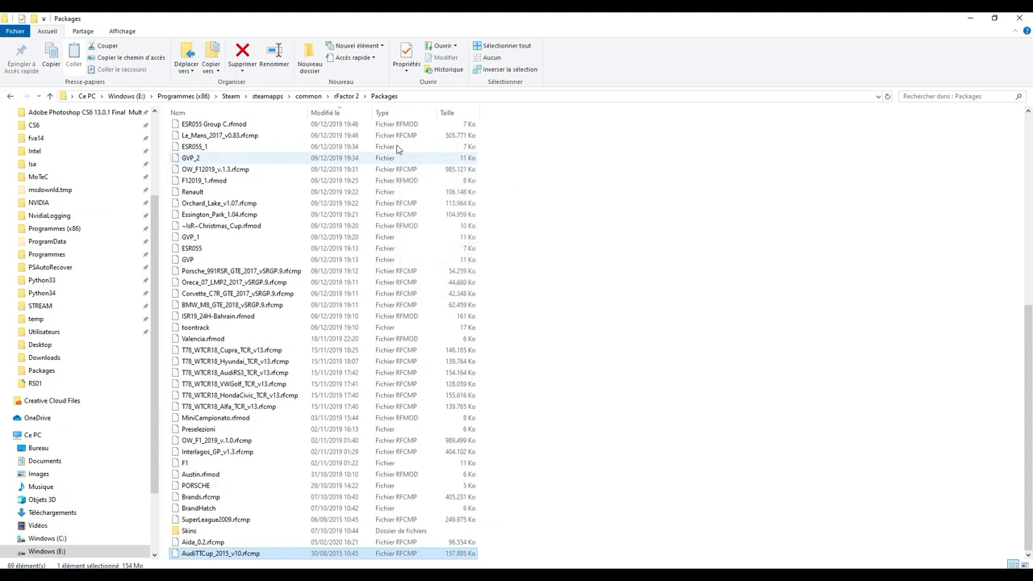
left_click(345, 96)
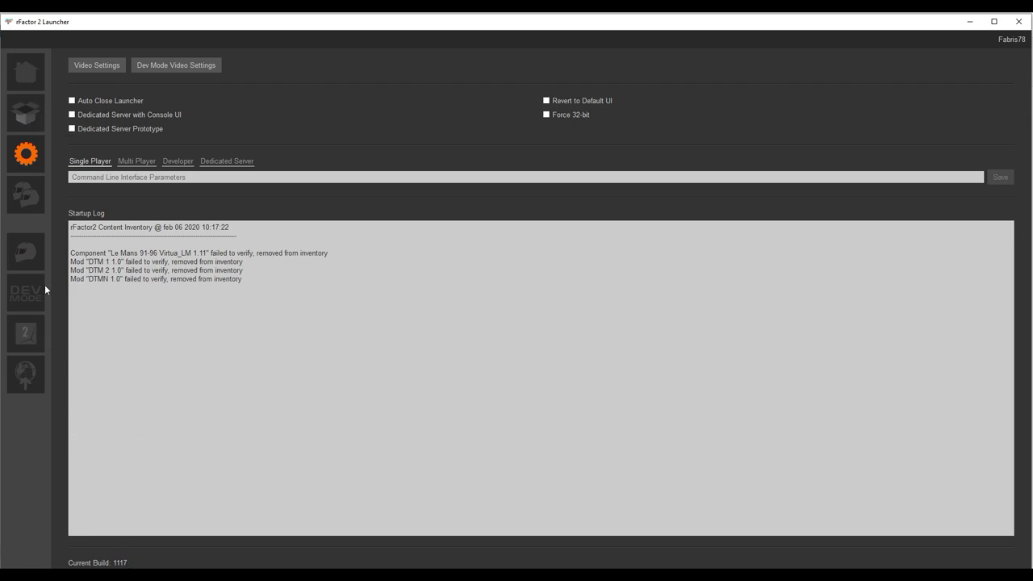
Show the package list in the rFactor 2 Launcher and locate the Aida and AudiTTCup_2015 entries.
left_click(28, 114)
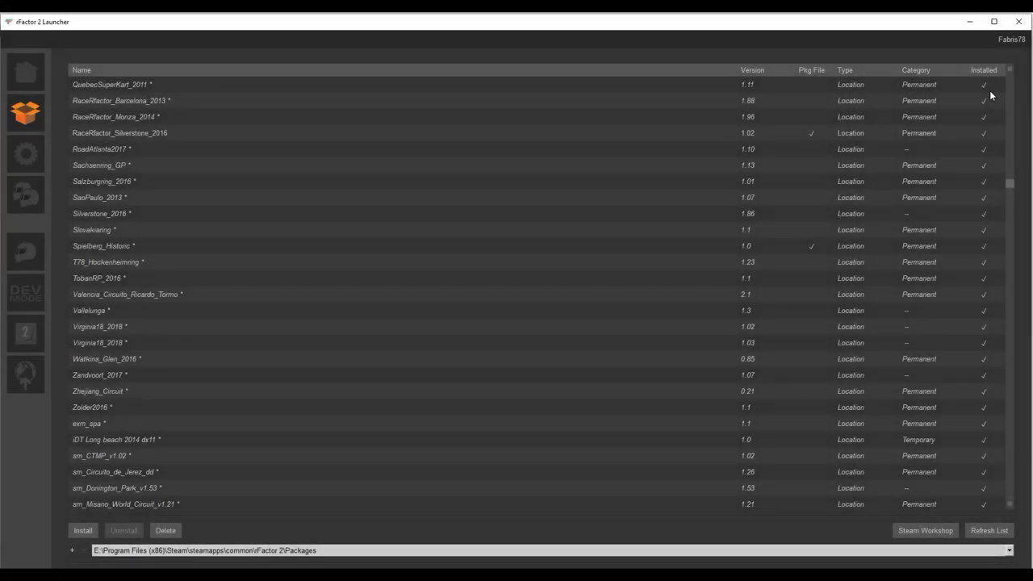
left_click_drag(1008, 170, 1008, 76)
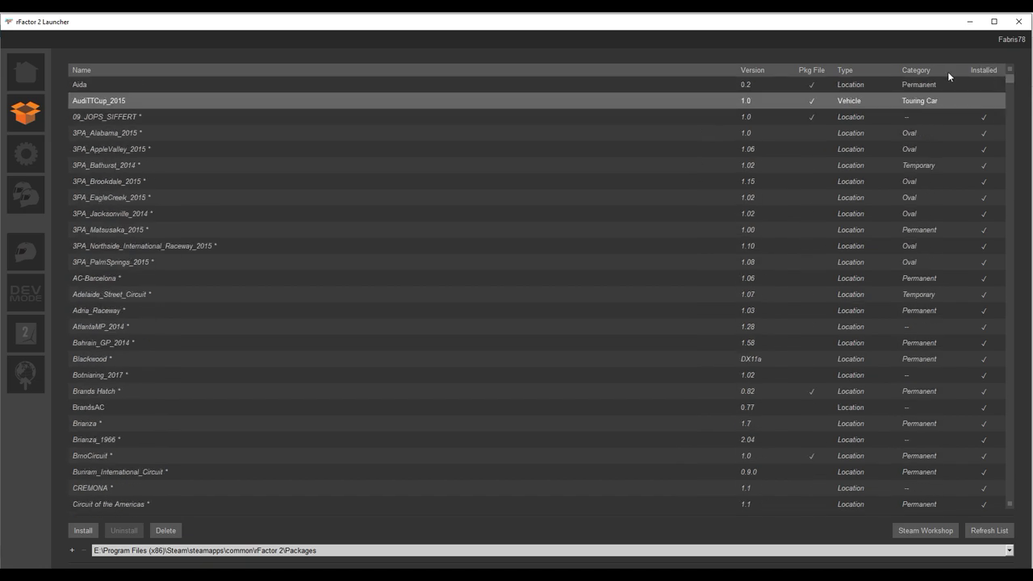
left_click(468, 85)
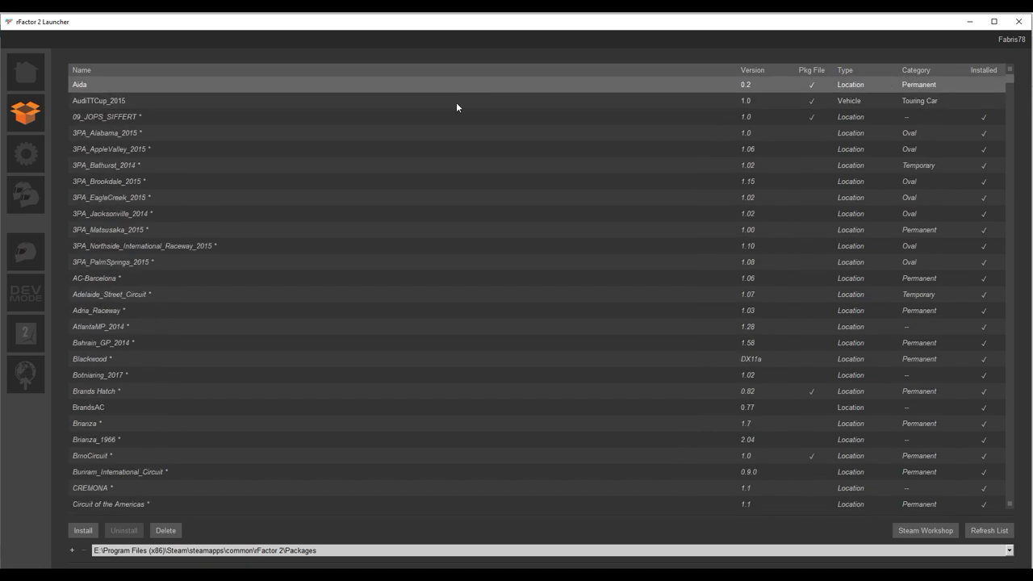
left_click(451, 108)
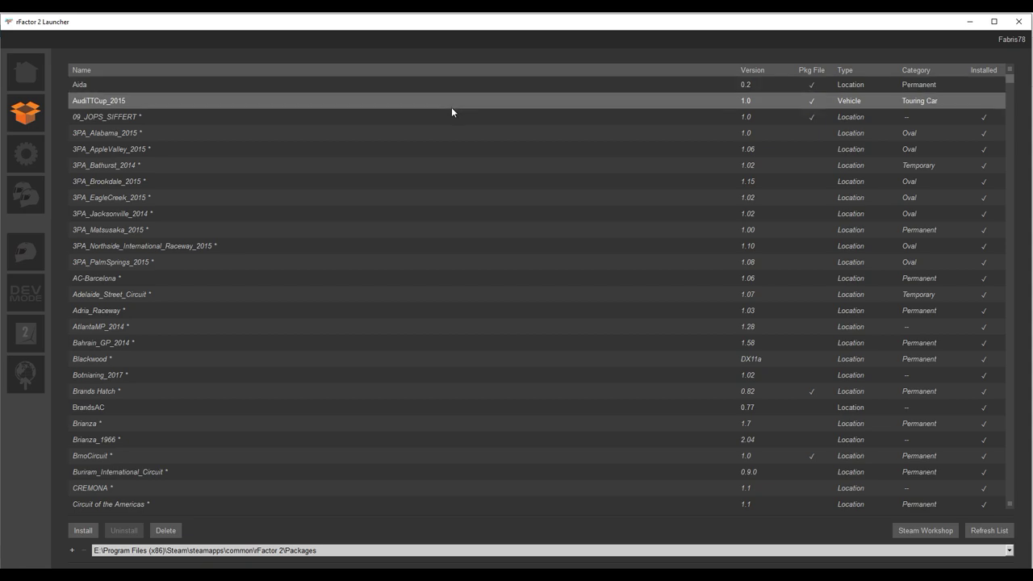
Install the Aida 0.2 track package and finish the installation dialog.
left_click(778, 83)
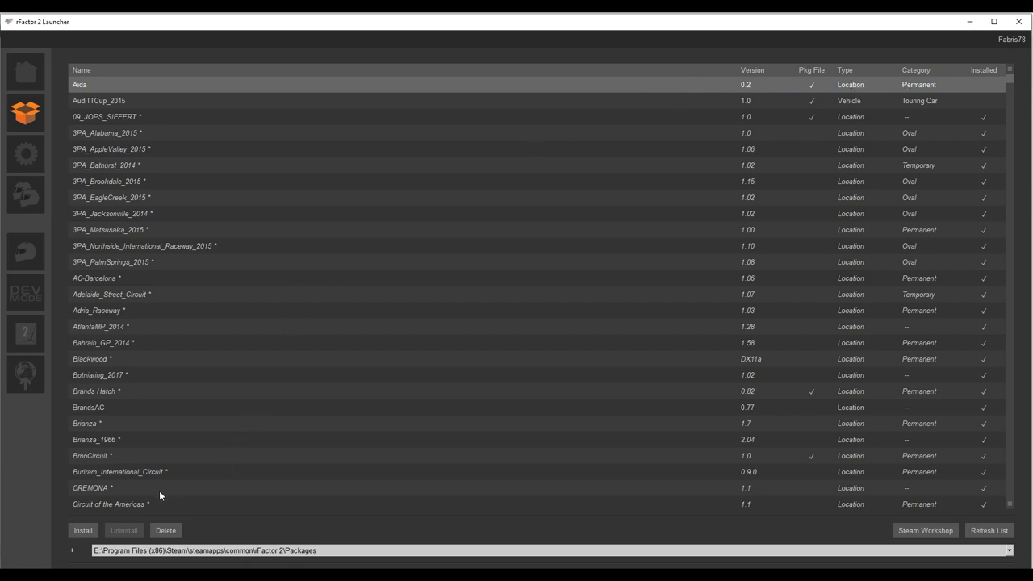
left_click(71, 531)
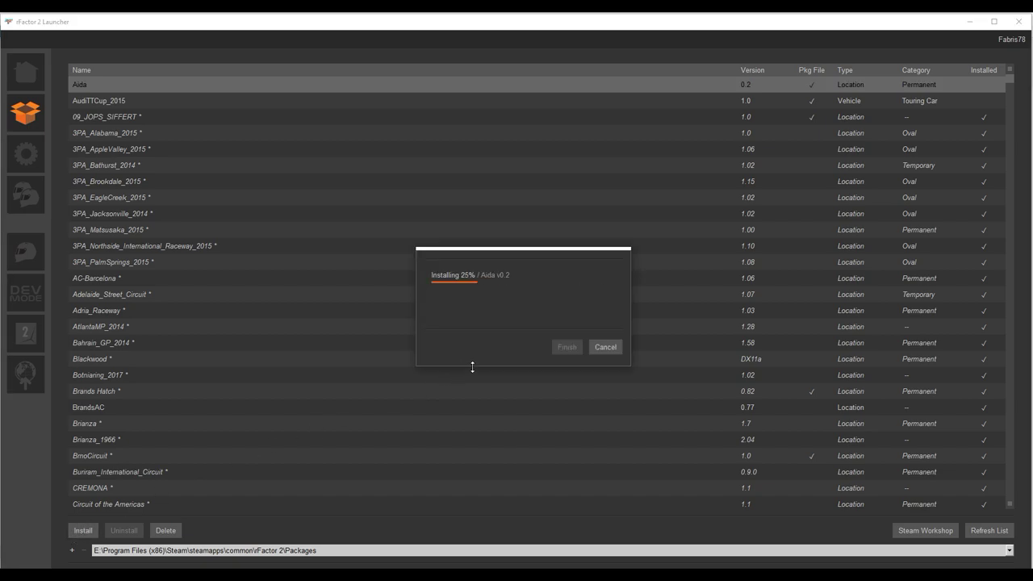
left_click(576, 352)
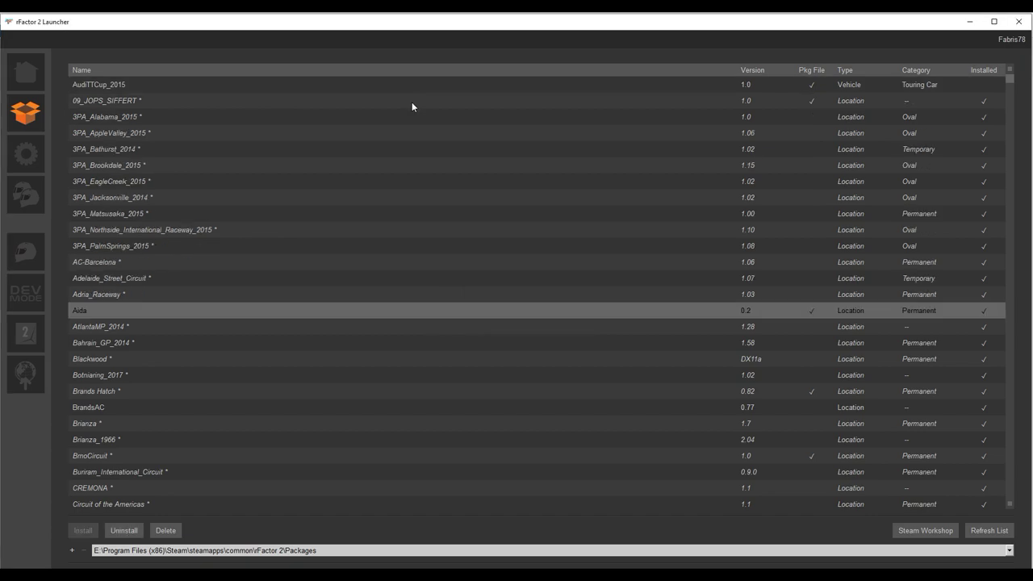
Demonstrate multiple selection by extending it from AudiTTCup_2015 over several packages listed below.
left_click(424, 84)
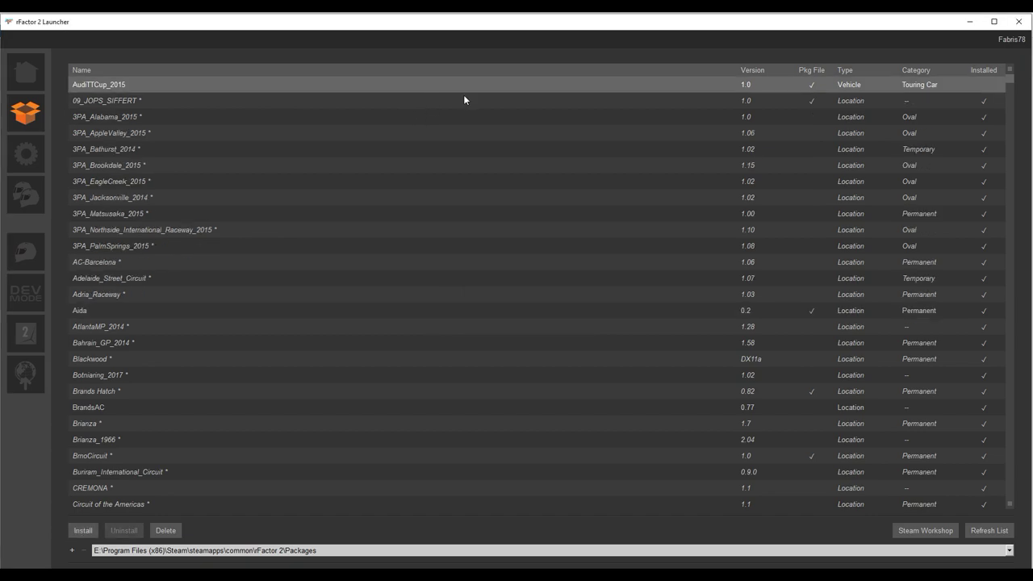
key("shift+Down")
key("shift+Down")
key("shift+Down")
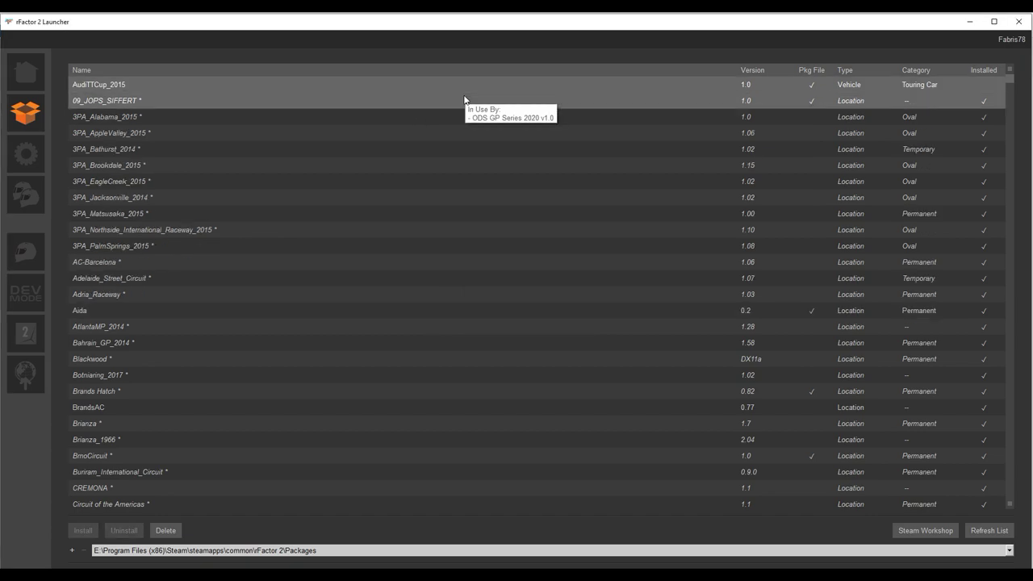
key("shift+Up")
key("shift+Up")
key("shift+Up")
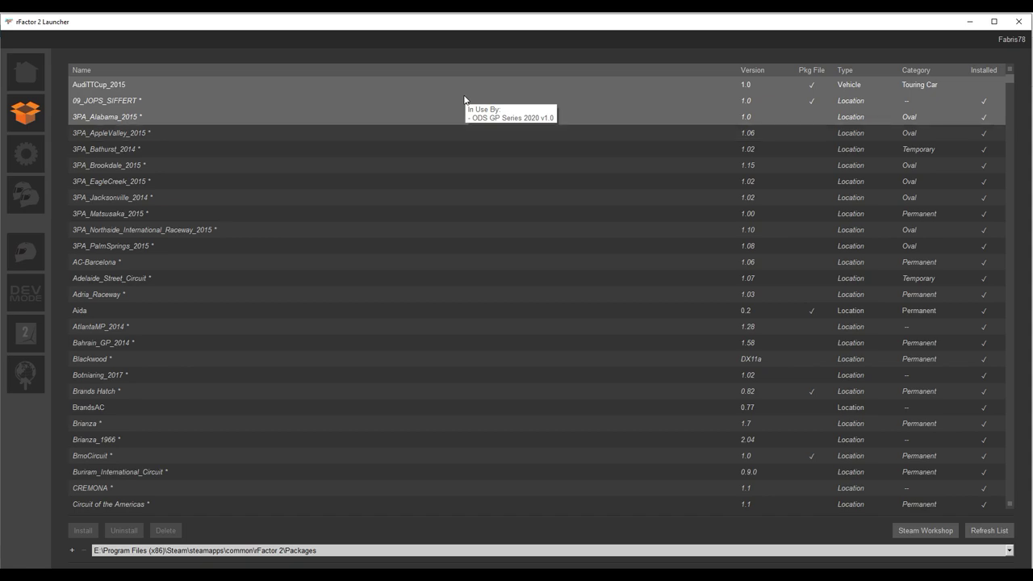
key("shift+Down")
key("shift+Down")
key("shift+Down")
key("shift+Down")
key("shift+Down")
key("shift+Down")
key("shift+Down")
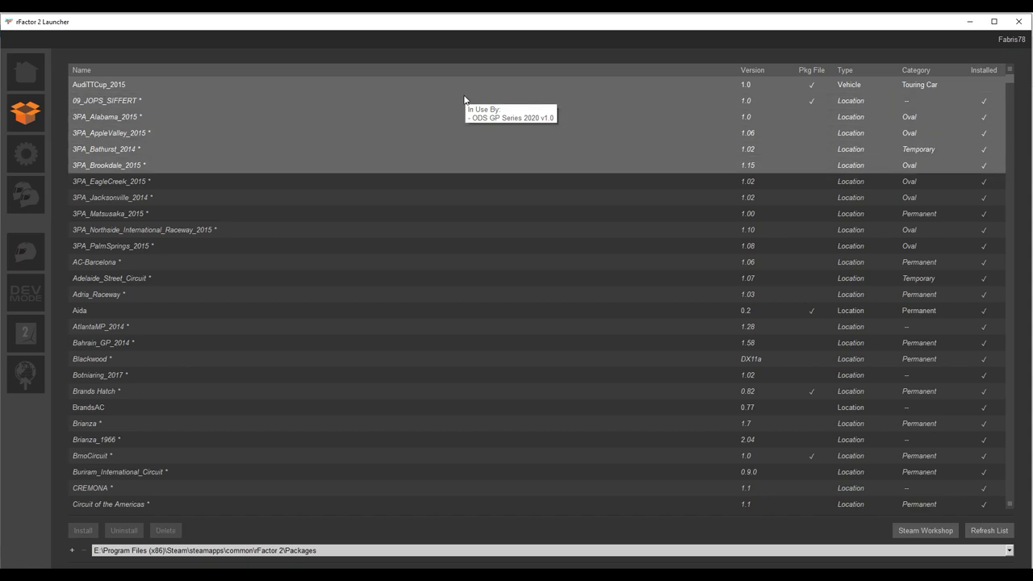
key("shift+Up")
Select only the AudiTTCup_2015 package, install it and finish the installation dialog.
key("Home")
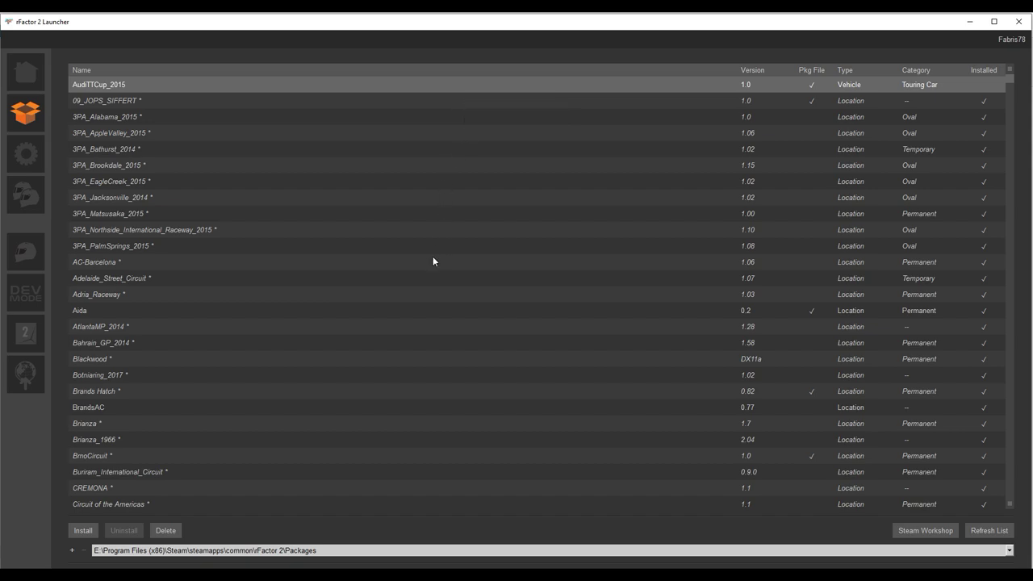
left_click(82, 530)
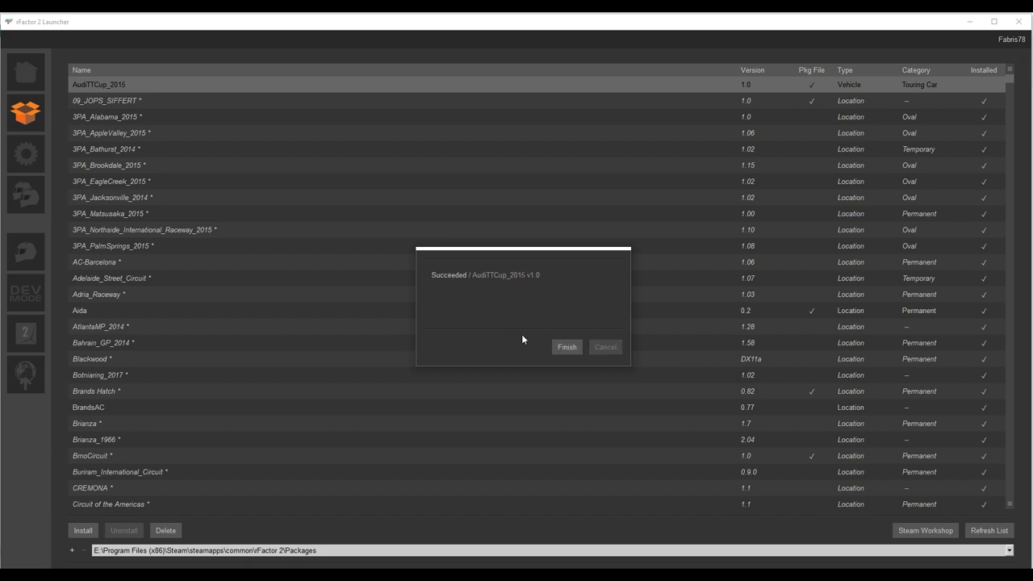
left_click(566, 347)
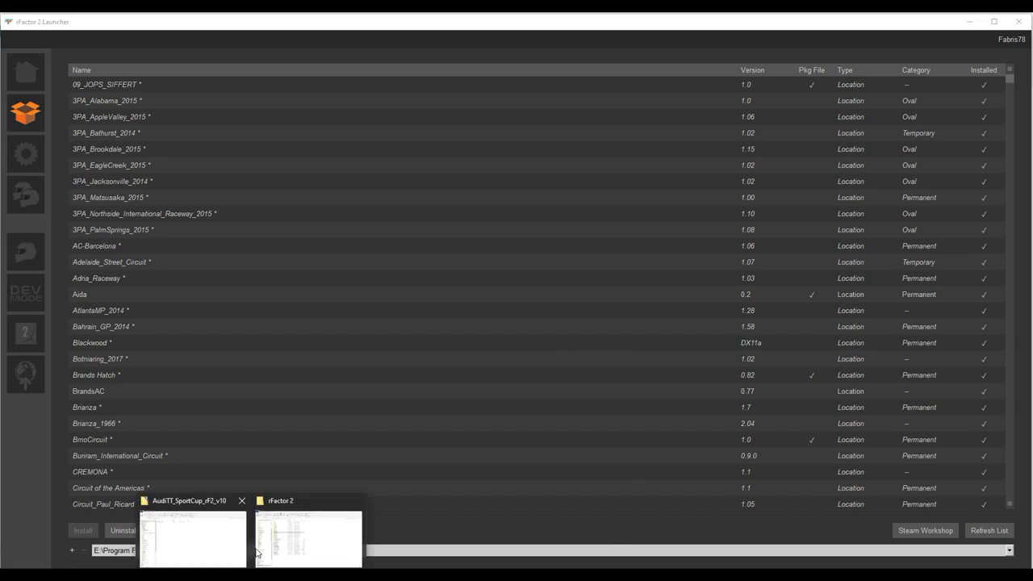
Check the contents of the rFactor 2 Packages folder and return to the launcher.
left_click(304, 539)
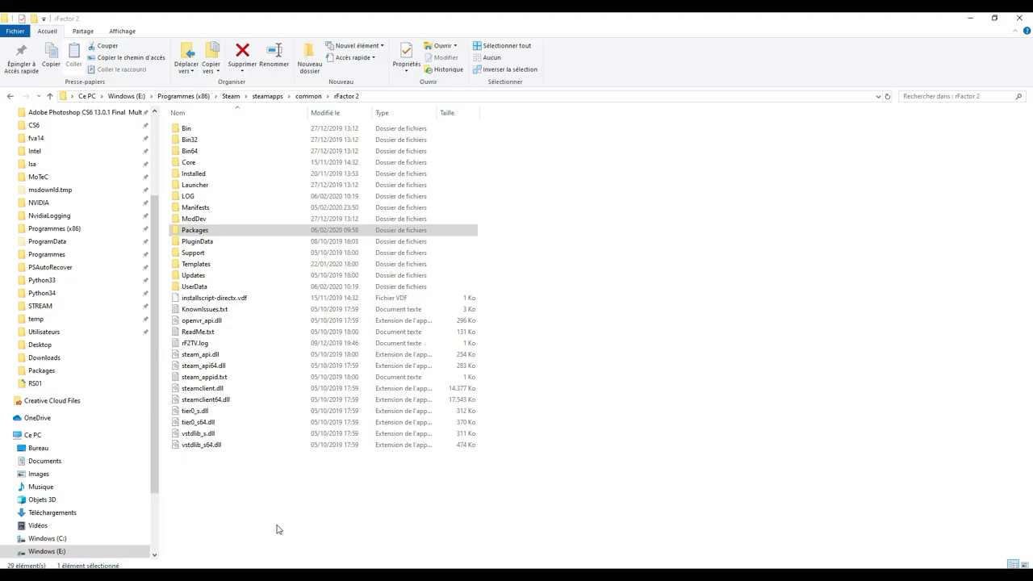
double_click(287, 229)
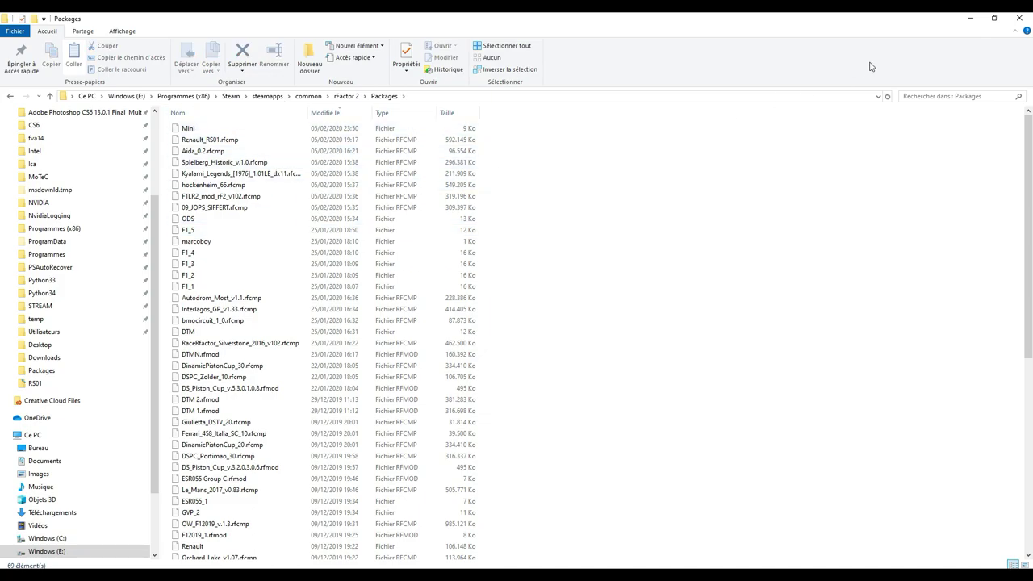
left_click(970, 17)
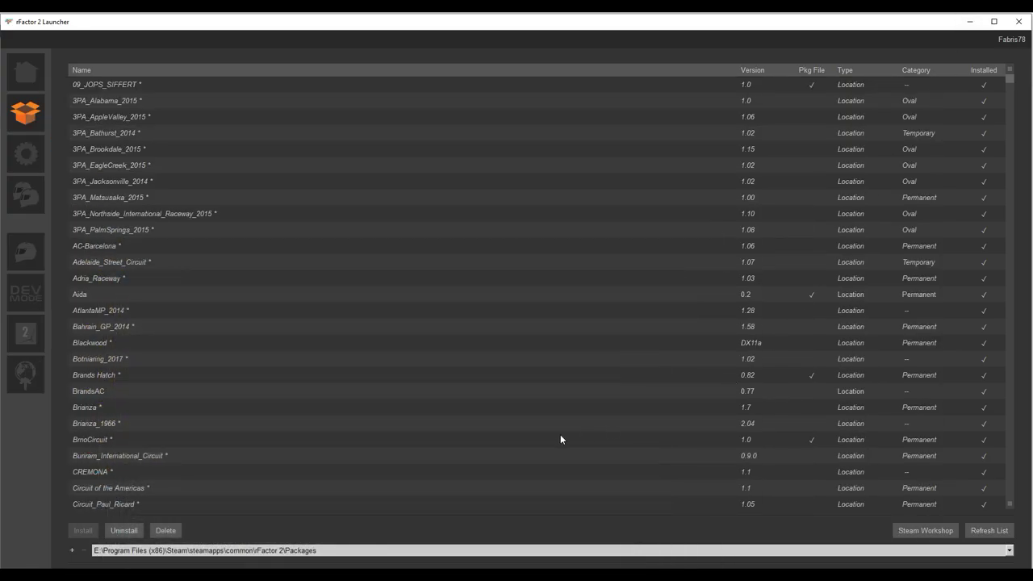
Review the package list in the launcher and select the Aida track entry.
scroll(510, 445, "down", 3)
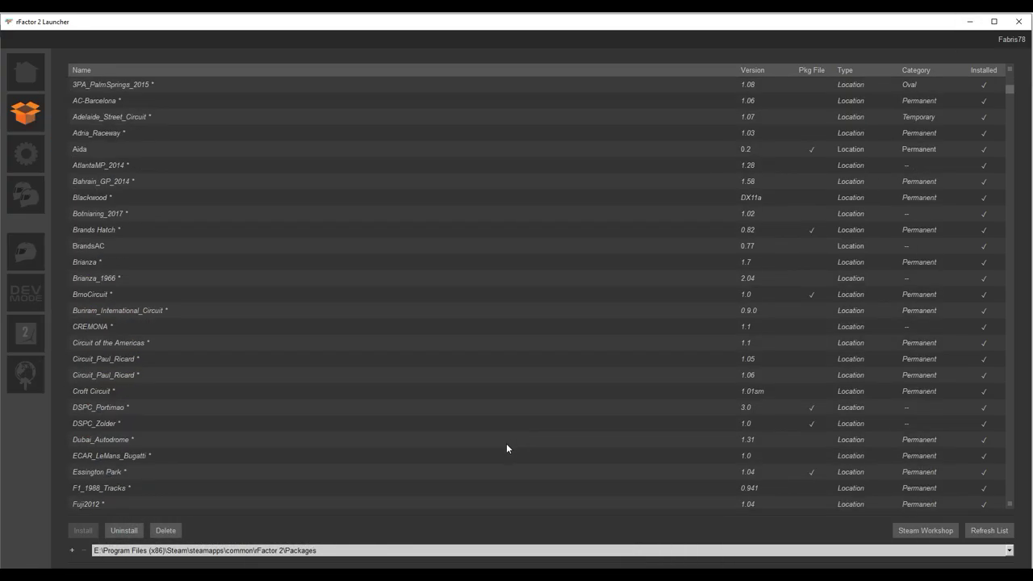
scroll(506, 443, "down", 9)
scroll(505, 443, "up", 12)
left_click(122, 294)
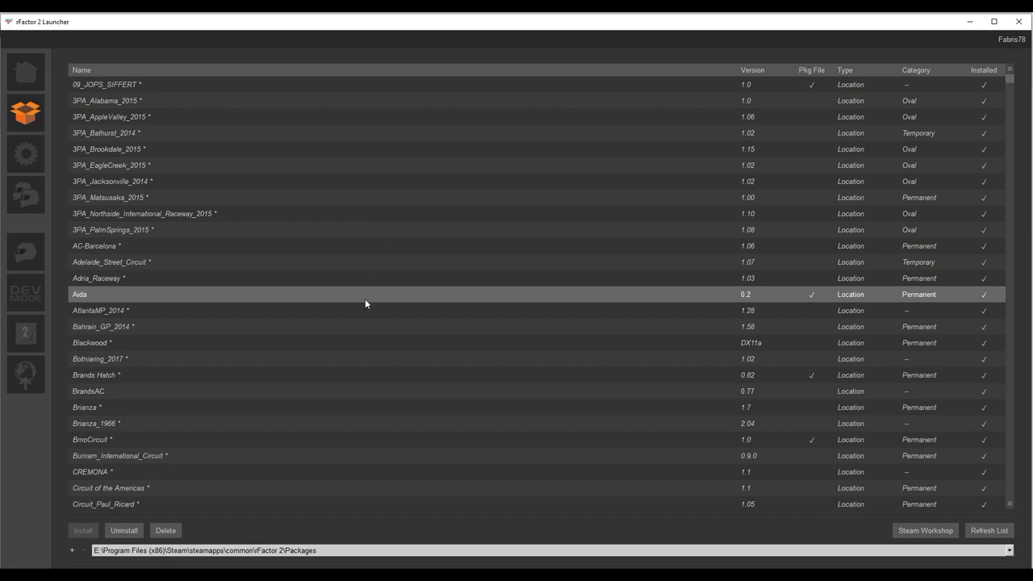
Examine the extracted Vallelunga track folder down to the files in its 1.3 subfolder, and return to the Rfactor 2 downloads folder.
left_click(968, 21)
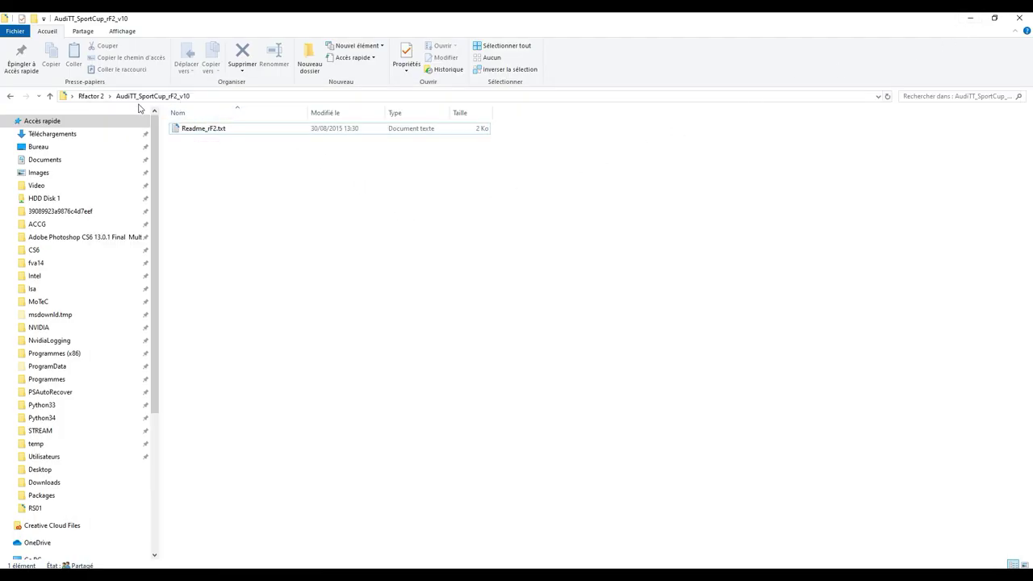
left_click(91, 96)
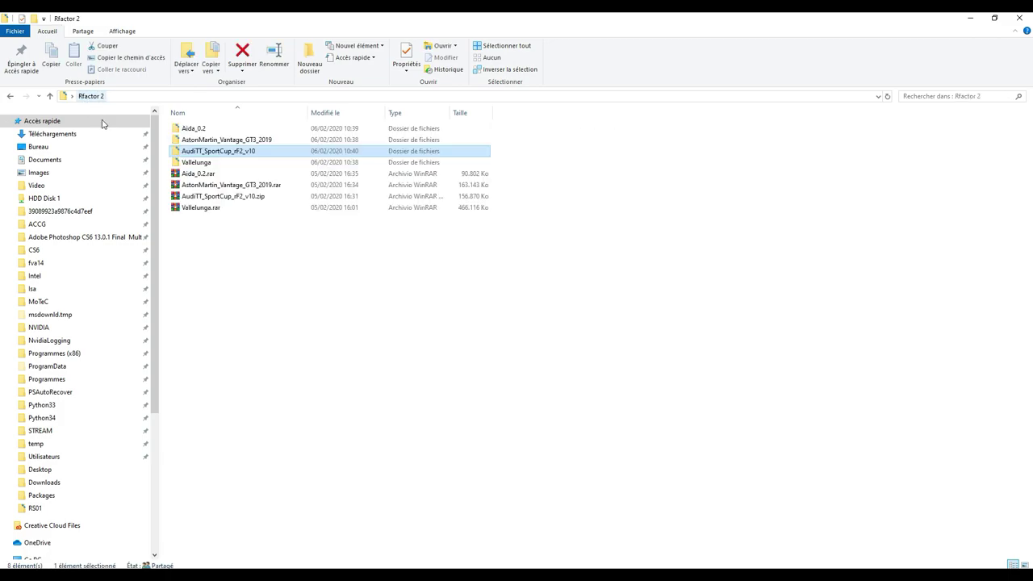
double_click(260, 162)
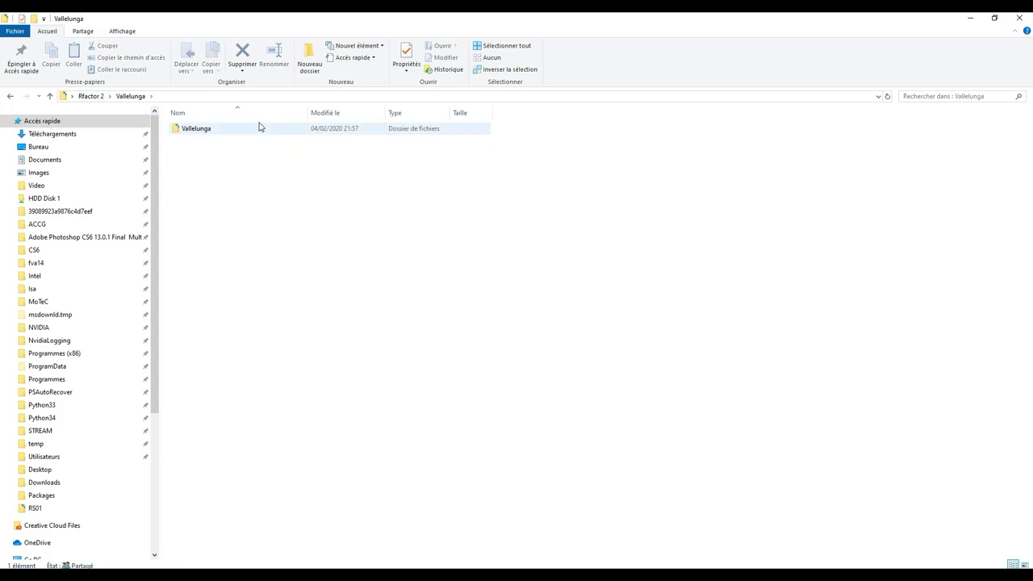
double_click(254, 129)
double_click(253, 130)
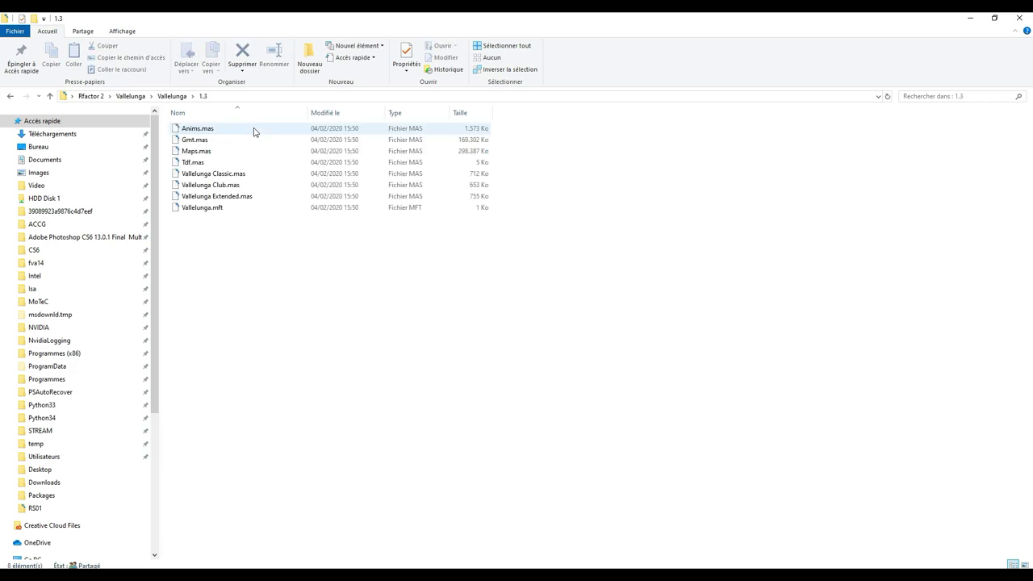
key("BackSpace")
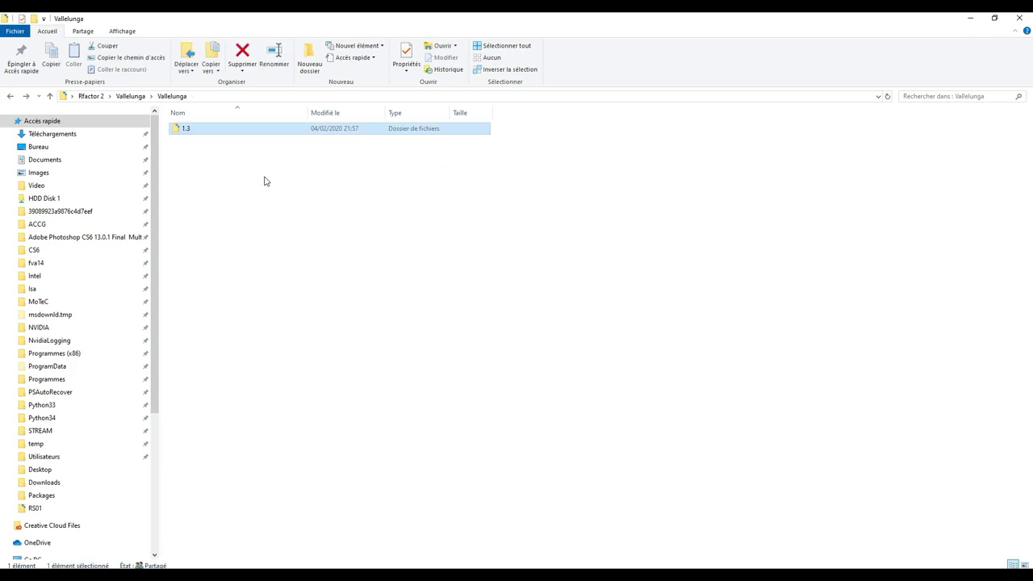
key("BackSpace")
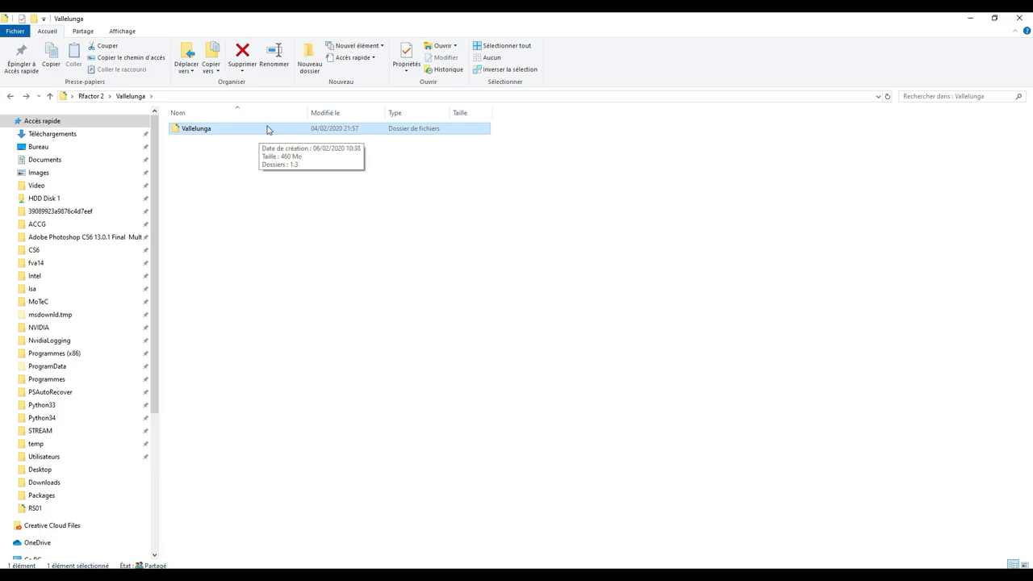
key("BackSpace")
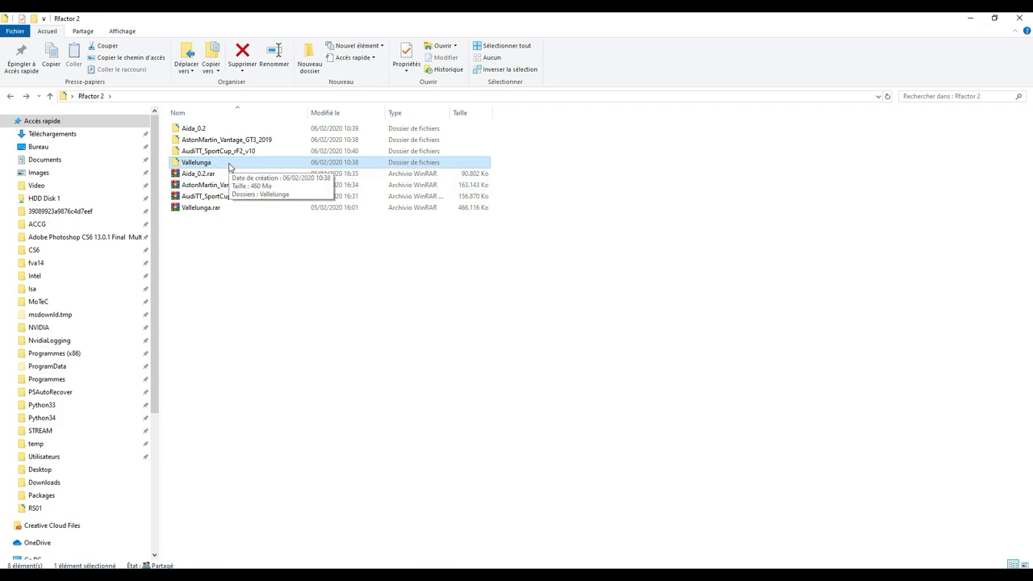
Cut the inner Vallelunga folder, the one that directly contains the 1.3 subfolder, from the extracted download.
double_click(229, 167)
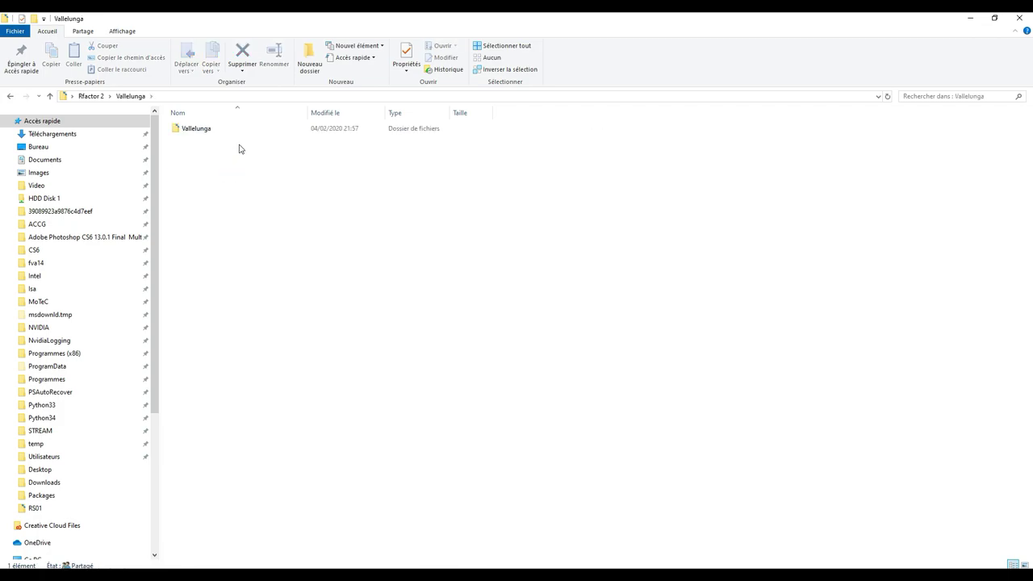
double_click(245, 134)
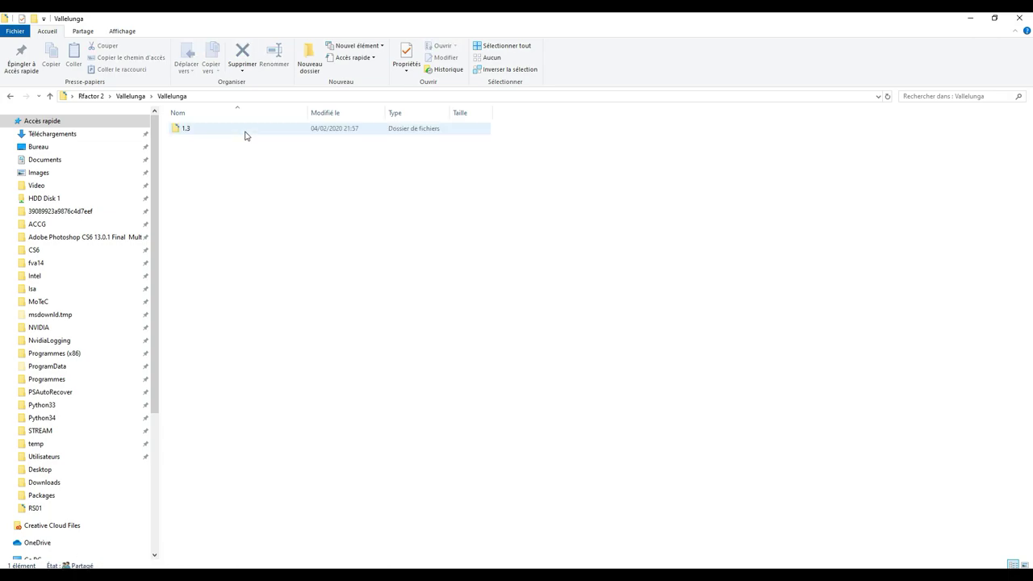
key("BackSpace")
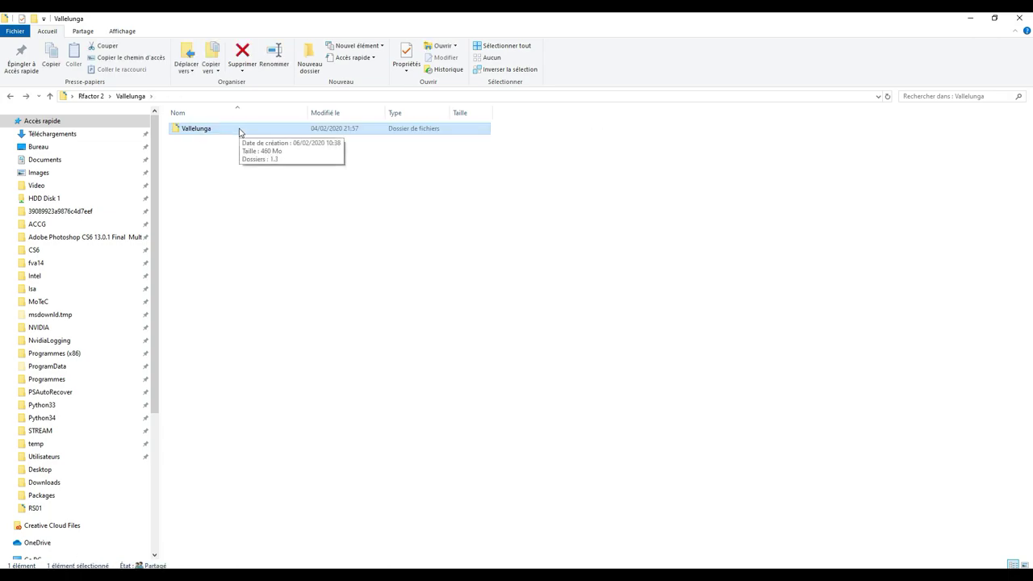
right_click(238, 131)
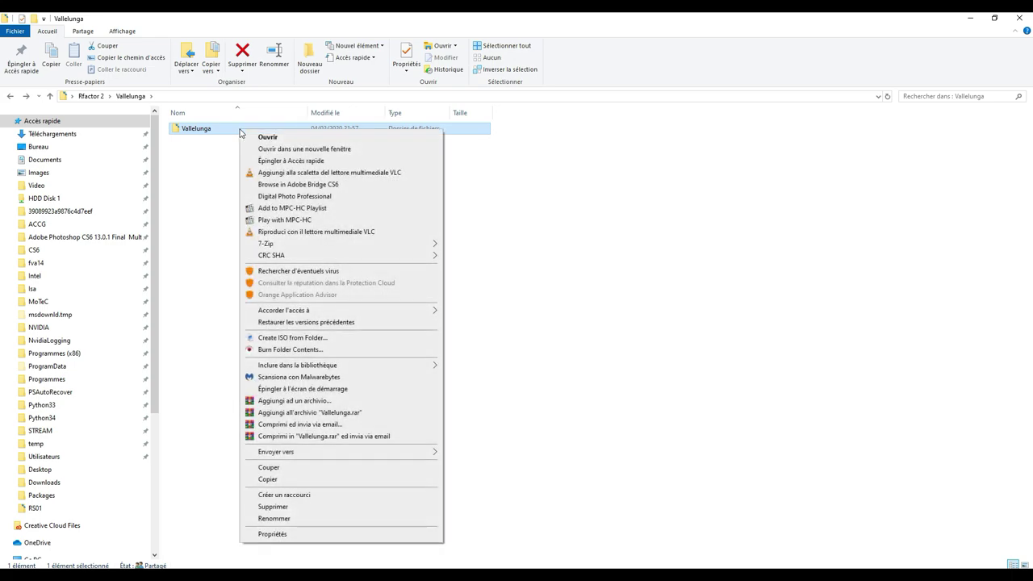
left_click(276, 471)
left_click(969, 18)
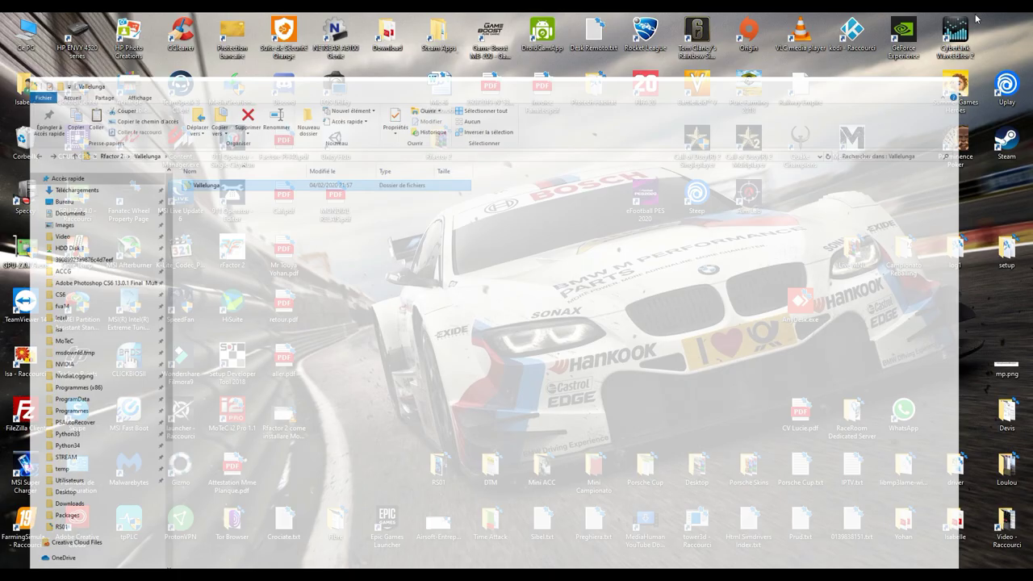
Move the Vallelunga folder into rFactor 2's Installed\Locations folder, replacing the files with identical names.
mouse_move(249, 575)
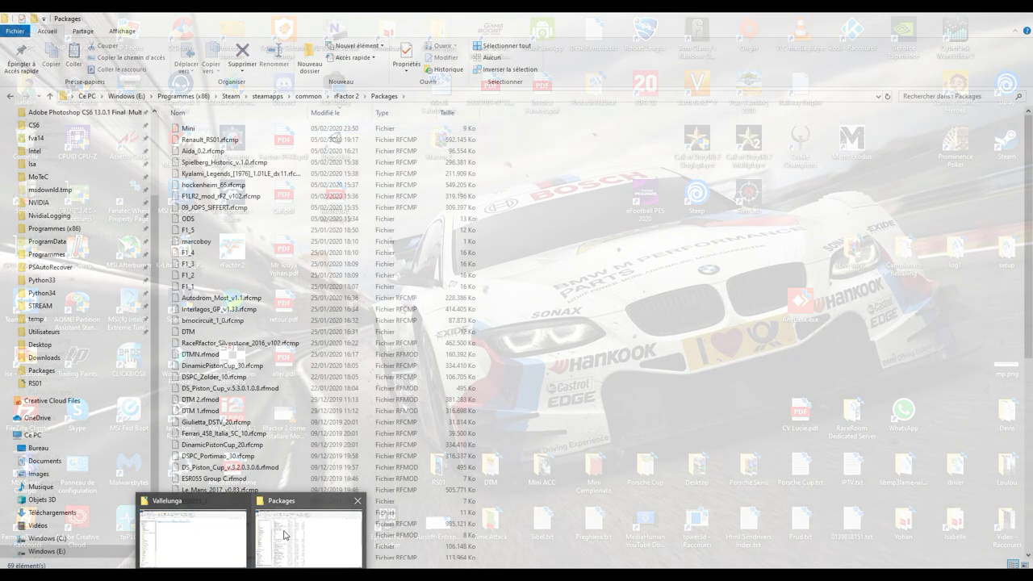
left_click(298, 536)
left_click(339, 100)
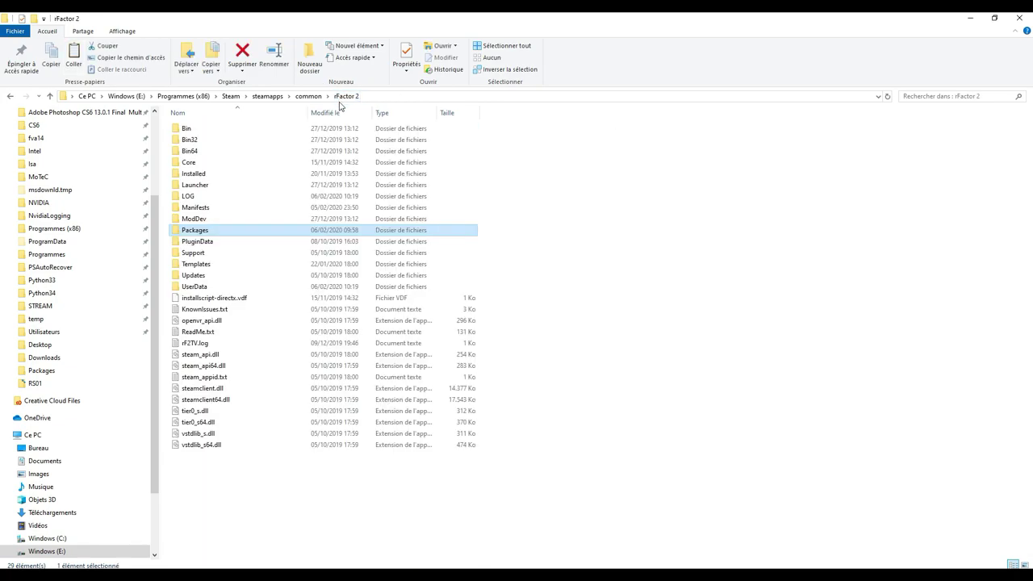
double_click(298, 174)
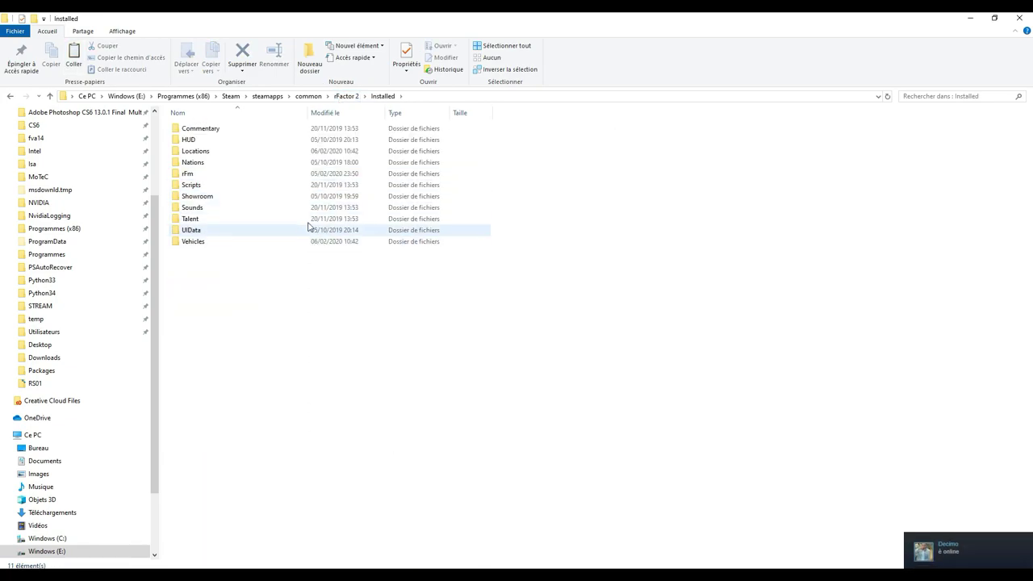
double_click(307, 151)
right_click(611, 231)
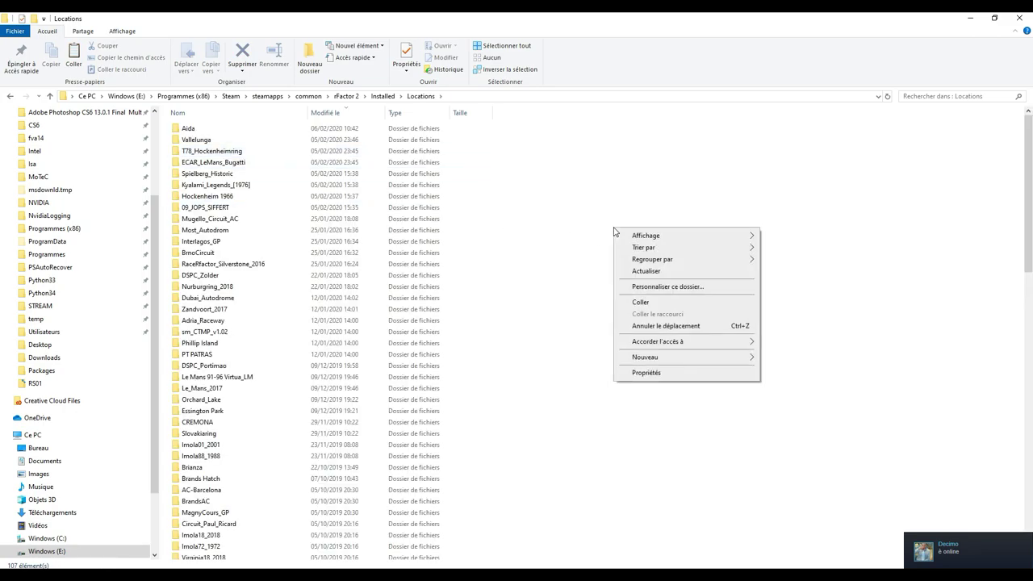
left_click(640, 301)
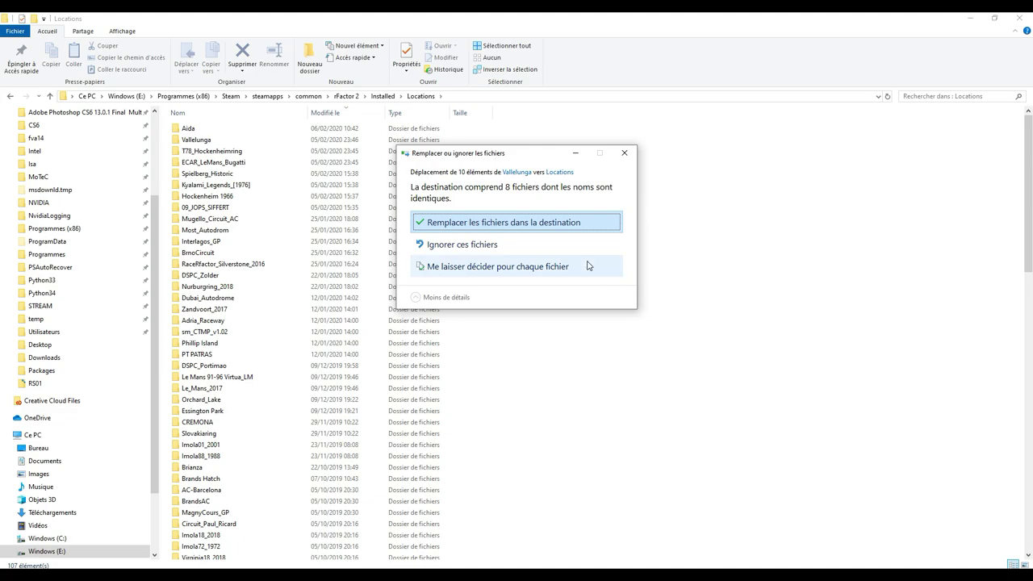
left_click(564, 225)
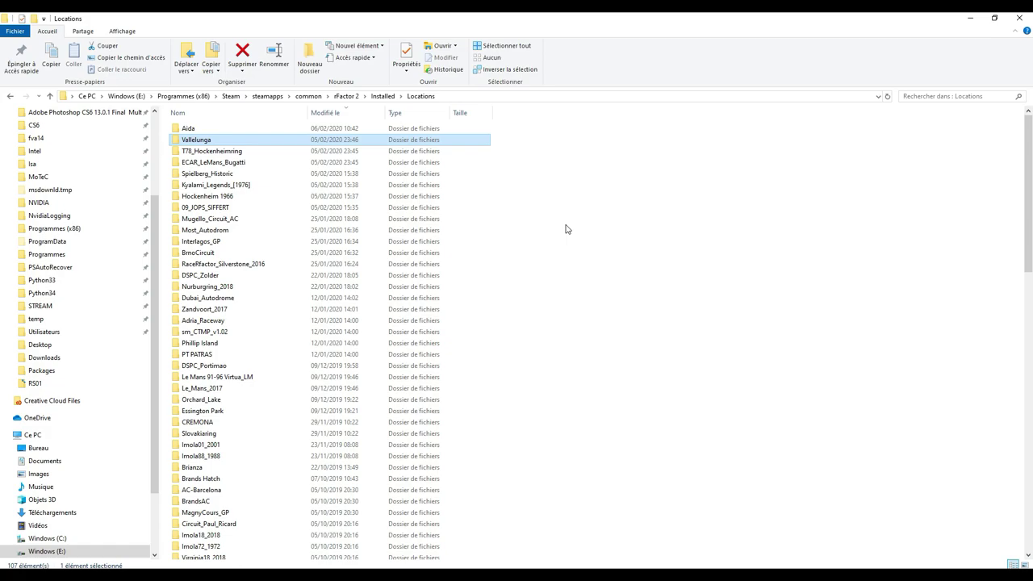
Return to rFactor 2's Installed folder, and examine the version subfolders of the extracted AstonMartin_Vantage_GT3_2019 car in the Rfactor 2 downloads folder.
key("BackSpace")
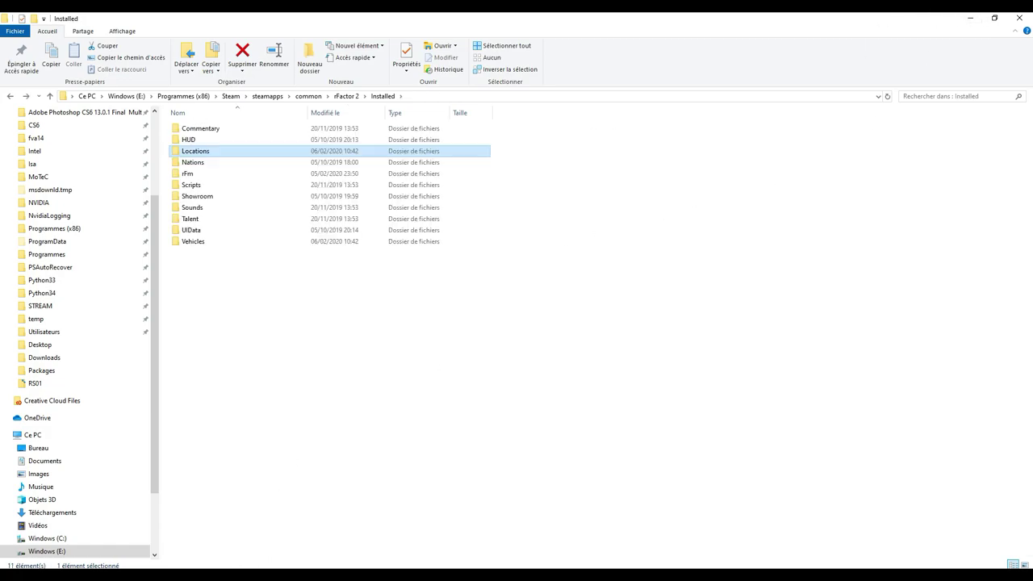
left_click(242, 574)
left_click(226, 545)
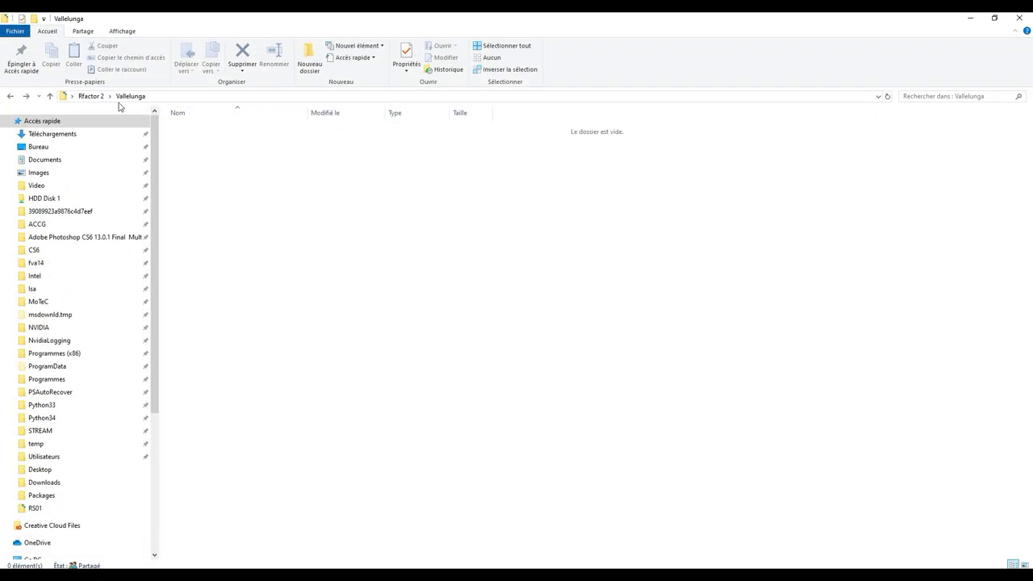
left_click(85, 98)
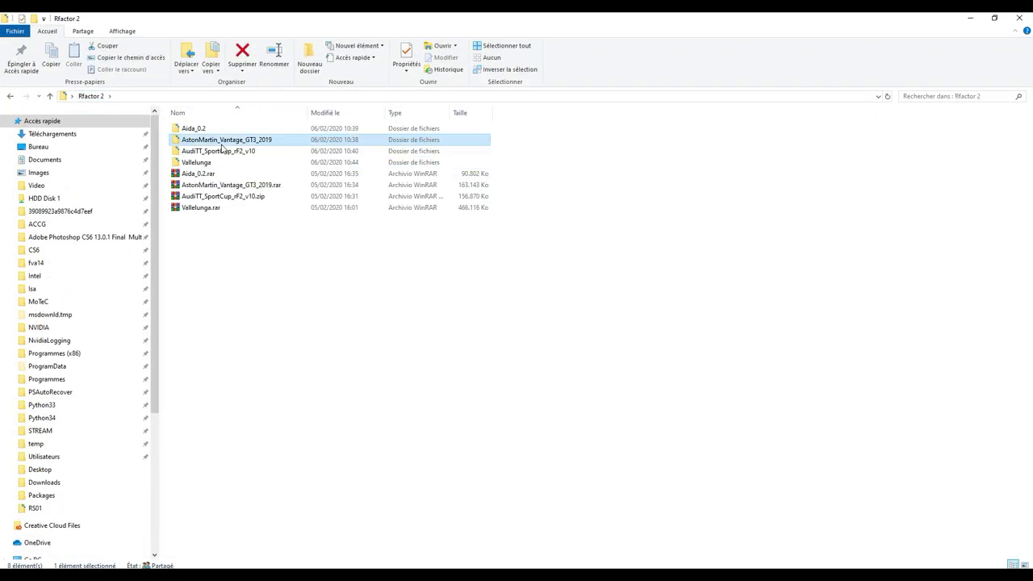
double_click(222, 143)
double_click(228, 130)
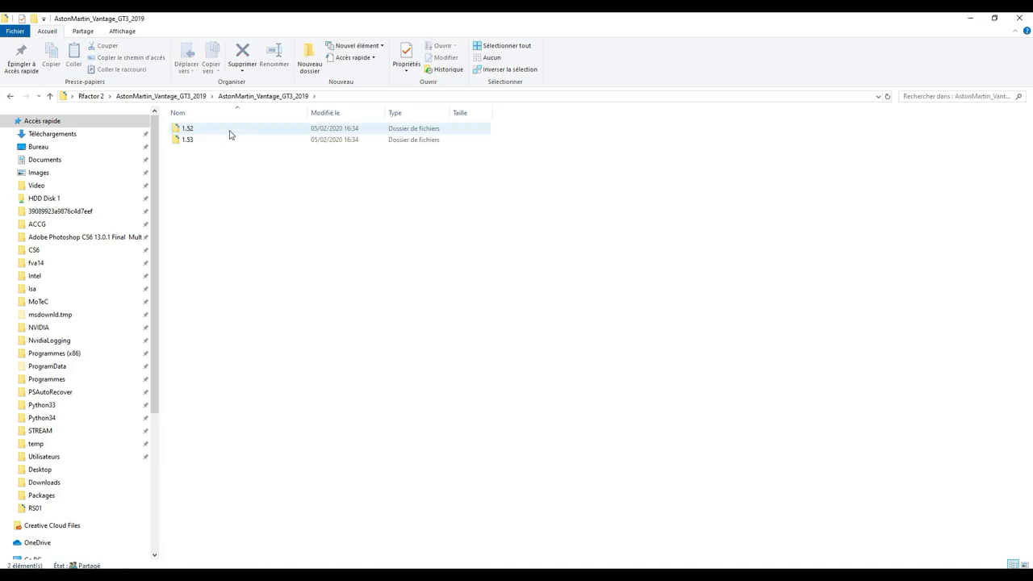
key("BackSpace")
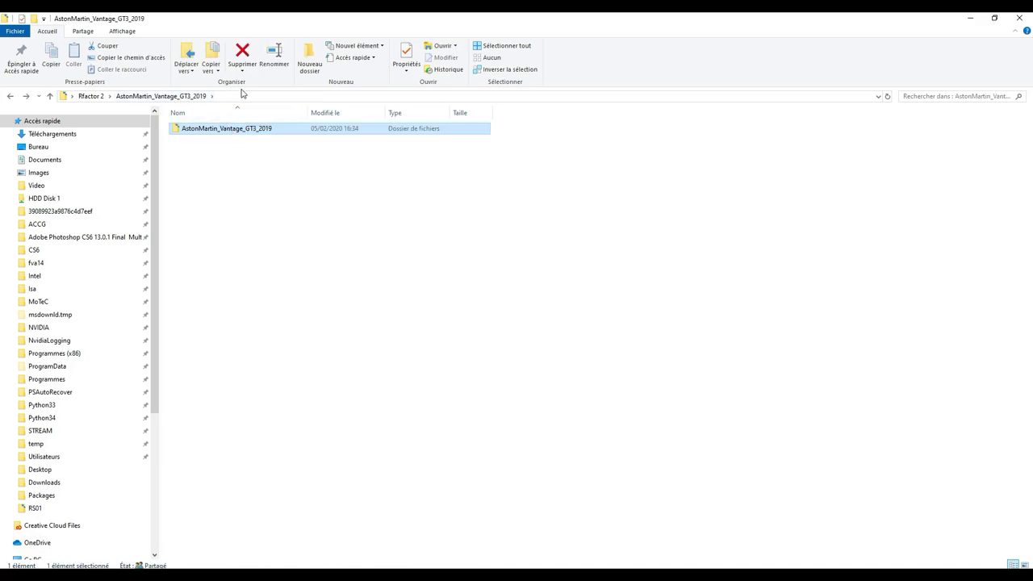
double_click(242, 130)
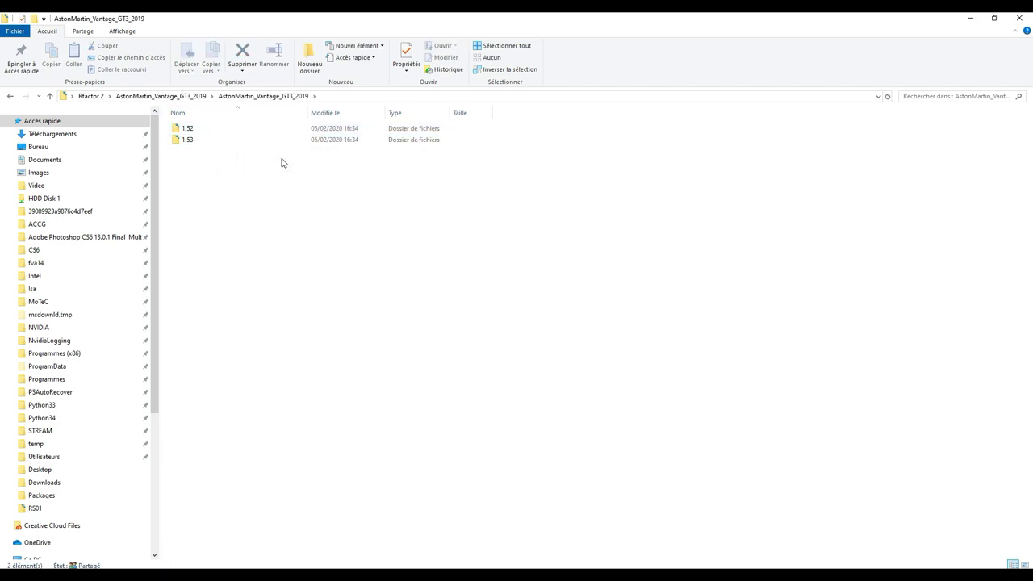
Cut the inner AstonMartin_Vantage_GT3_2019 folder, the one that directly contains the 1.52 and 1.53 subfolders.
key("BackSpace")
right_click(265, 128)
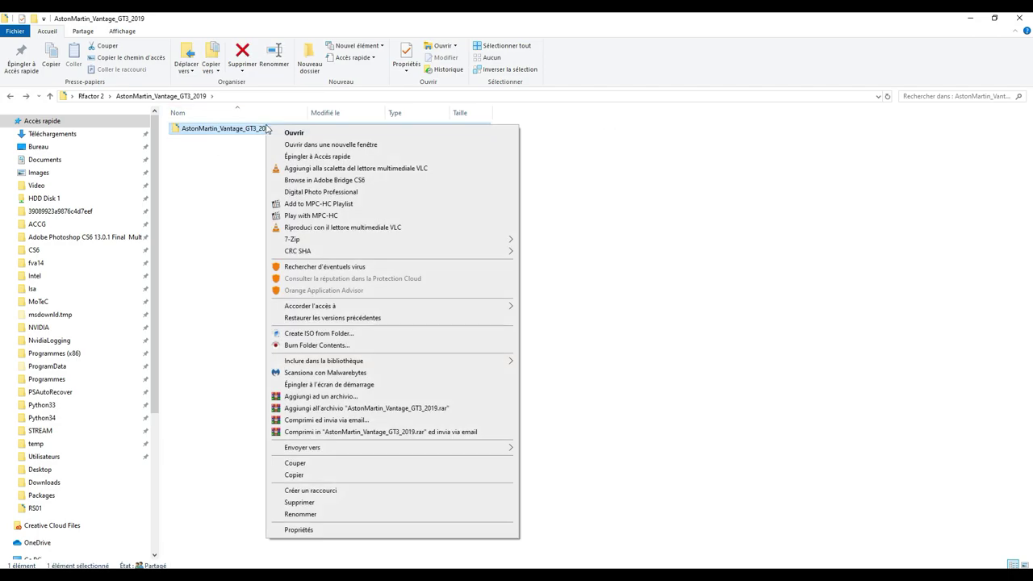
left_click(334, 463)
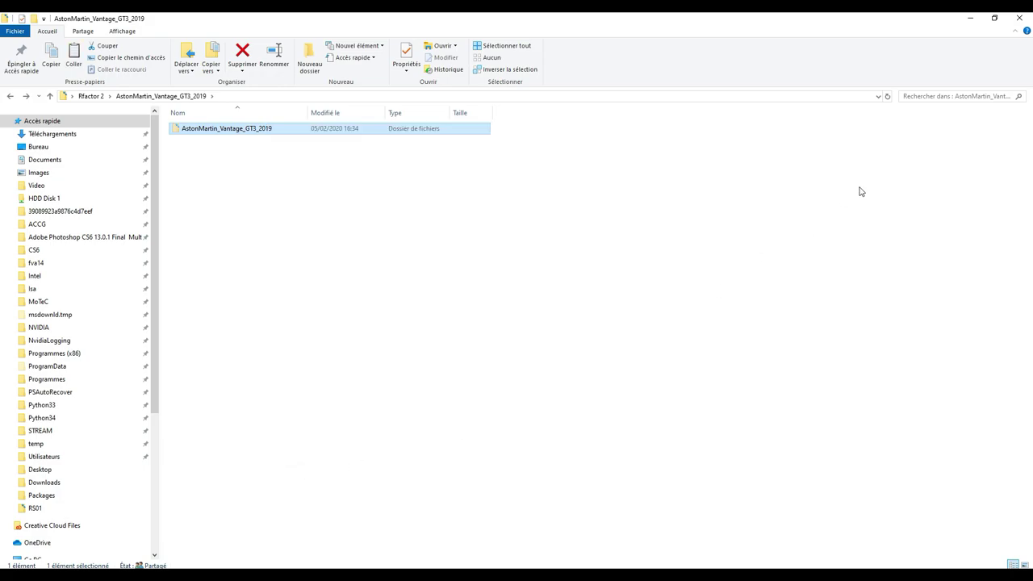
left_click(969, 18)
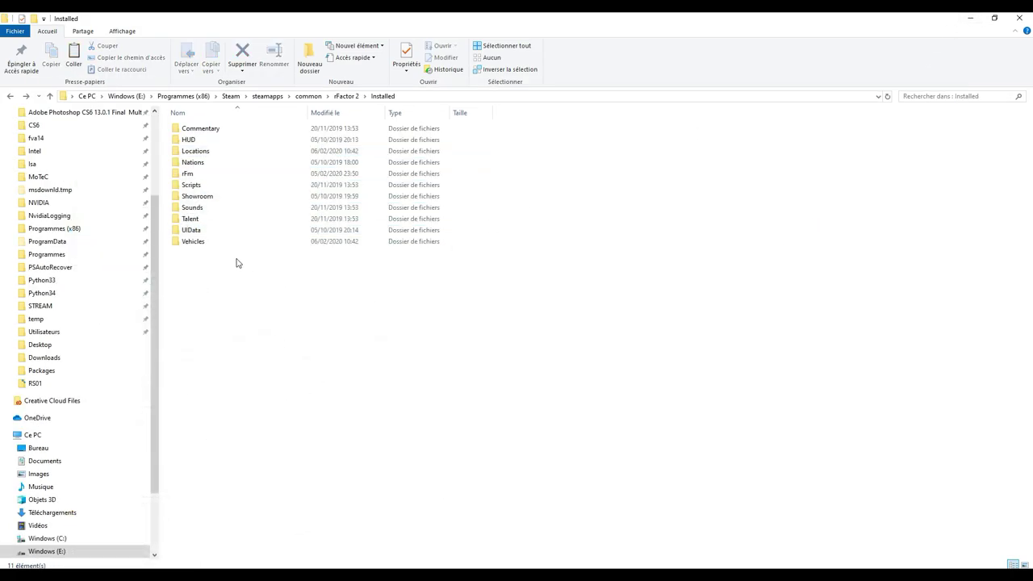
Move the AstonMartin_Vantage_GT3_2019 folder into Installed\Vehicles, replacing the files with identical names, and close the folder window.
double_click(233, 244)
right_click(629, 298)
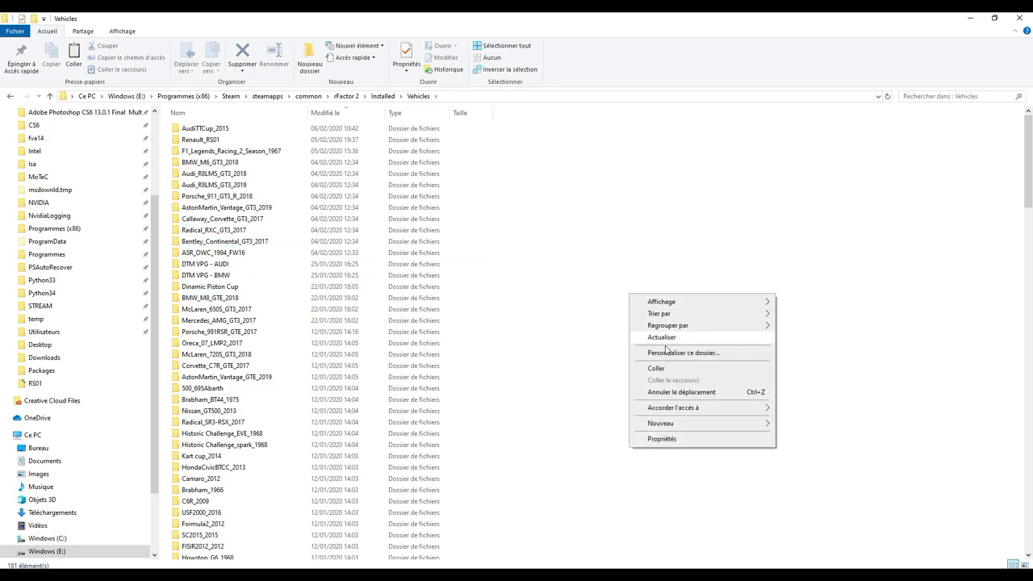
left_click(672, 371)
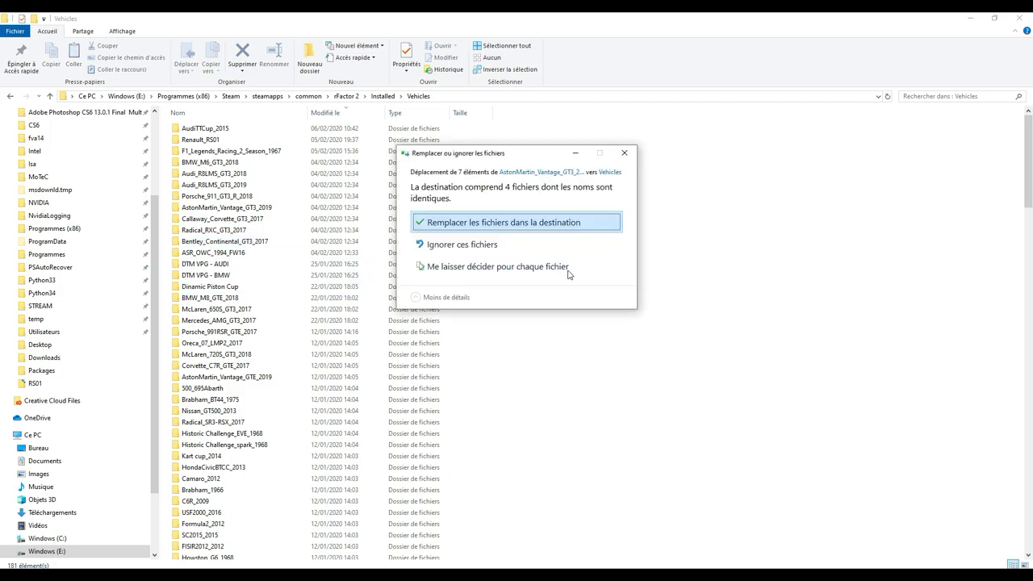
left_click(545, 232)
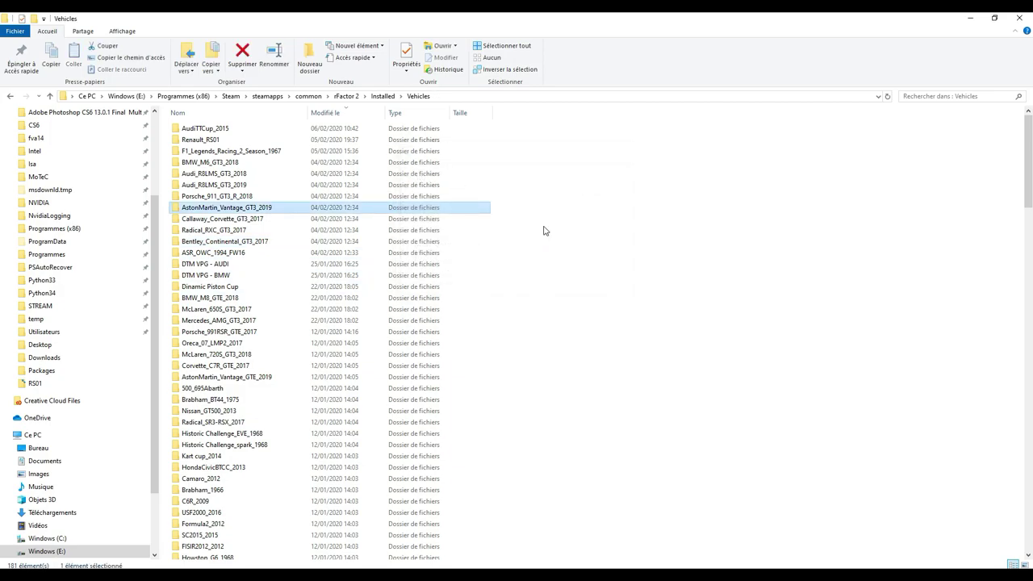
left_click(1019, 18)
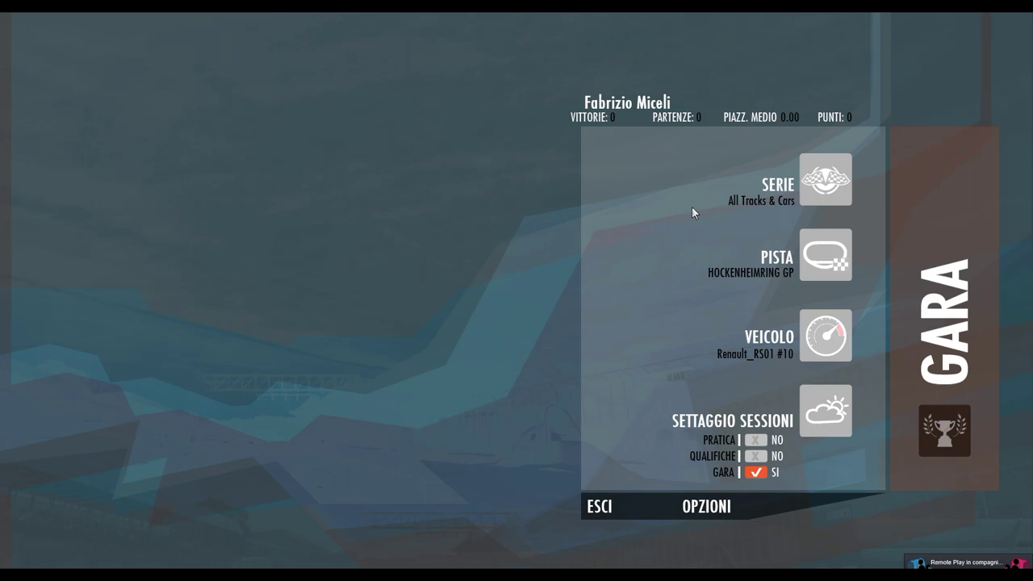
In the game's race setup, check the series selection without changing it, and choose TI Circuit Aida under Aida 0.2 as the track.
left_click(846, 179)
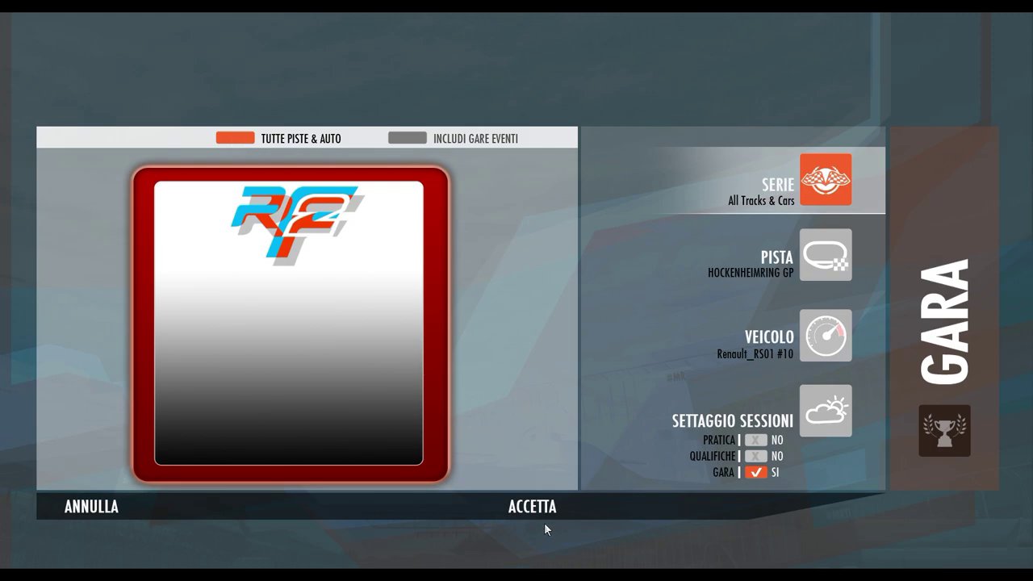
left_click(108, 506)
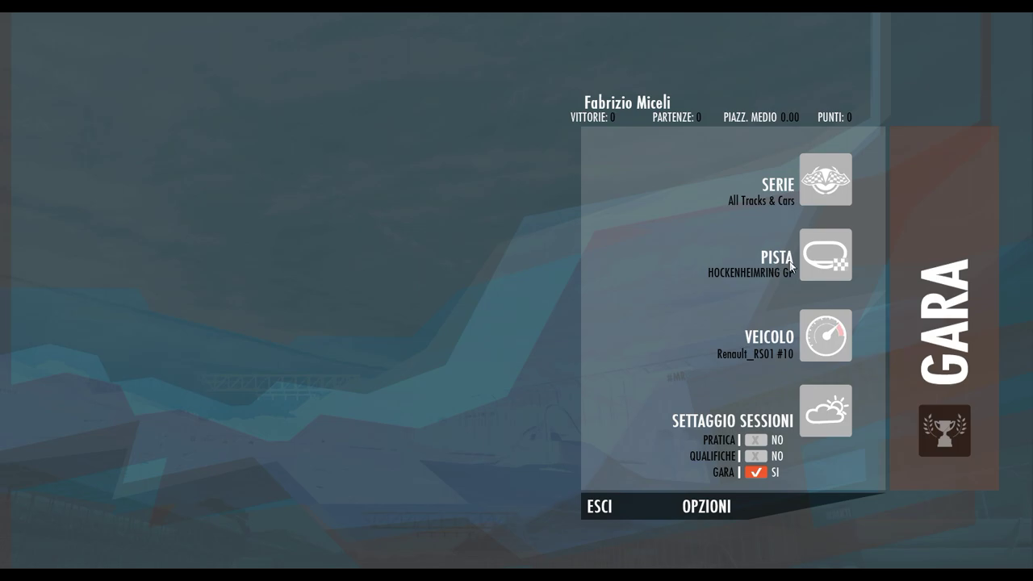
left_click(837, 261)
scroll(103, 223, "up", 3)
scroll(103, 223, "up", 10)
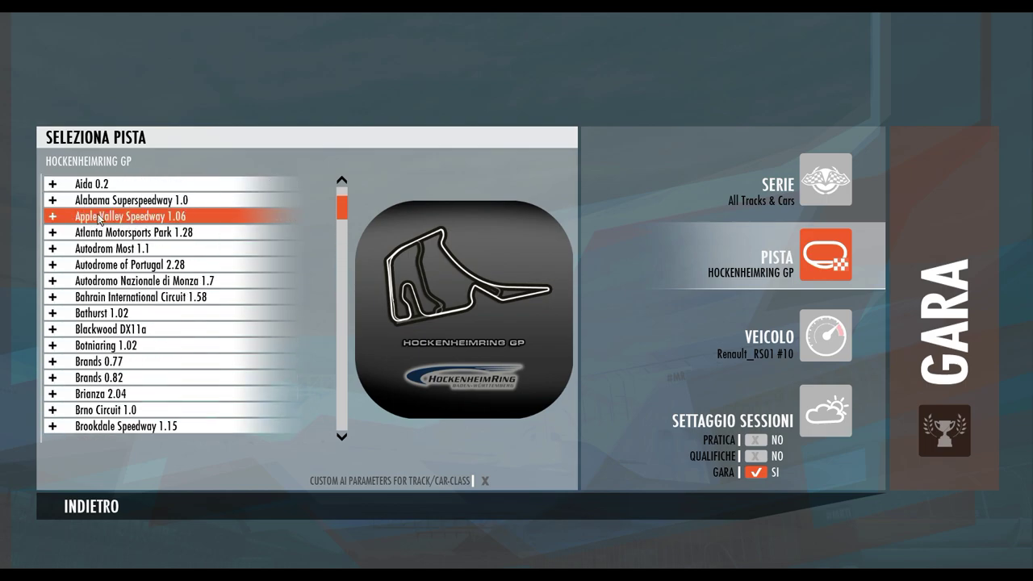
left_click(107, 186)
left_click(121, 200)
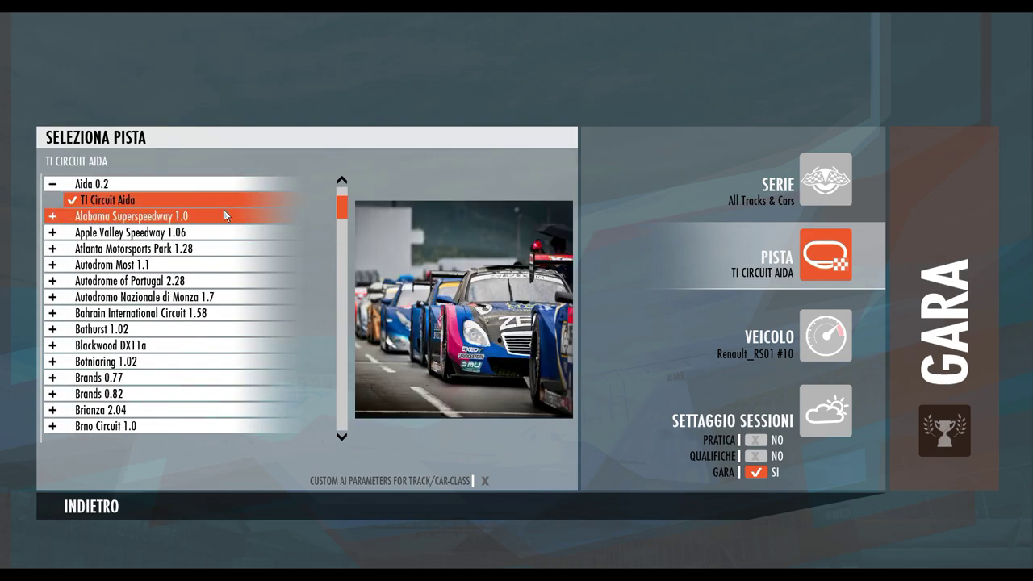
Examine the installed tracks at the end of the track list, including the Vallelunga layouts, Watkins Glen and Zandvoort.
left_click_drag(342, 209, 343, 413)
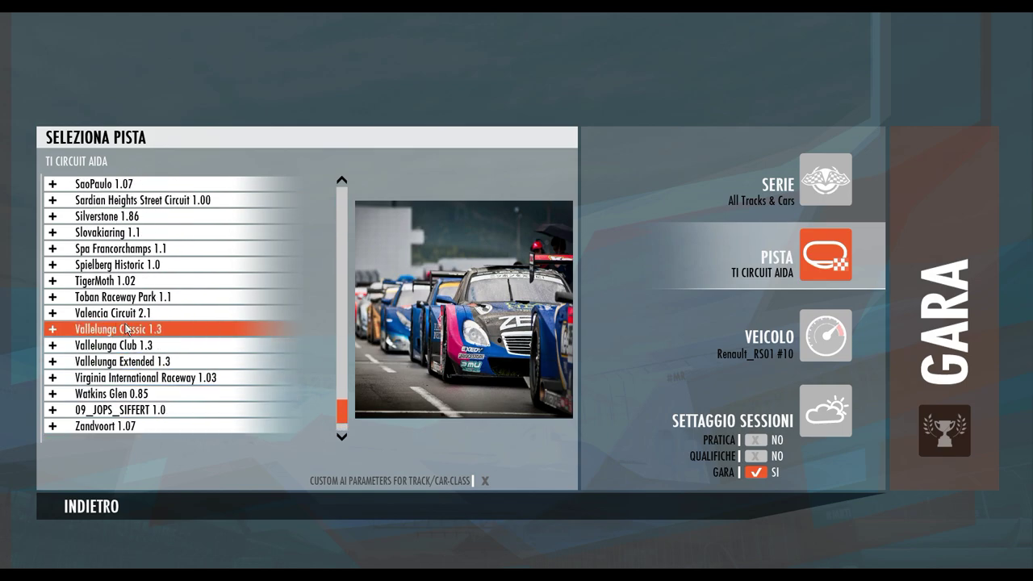
left_click(121, 316)
left_click(127, 343)
left_click(129, 376)
left_click(129, 409)
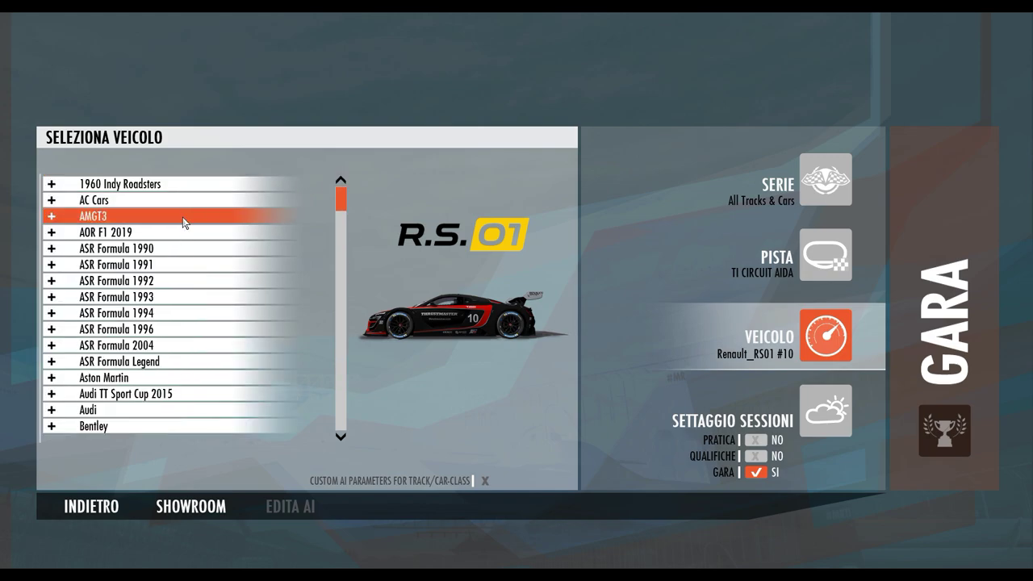
In the vehicle selection, examine the Aston Martin Vantage GT3 entries, and collapse the Aston Martin group again.
left_click(176, 373)
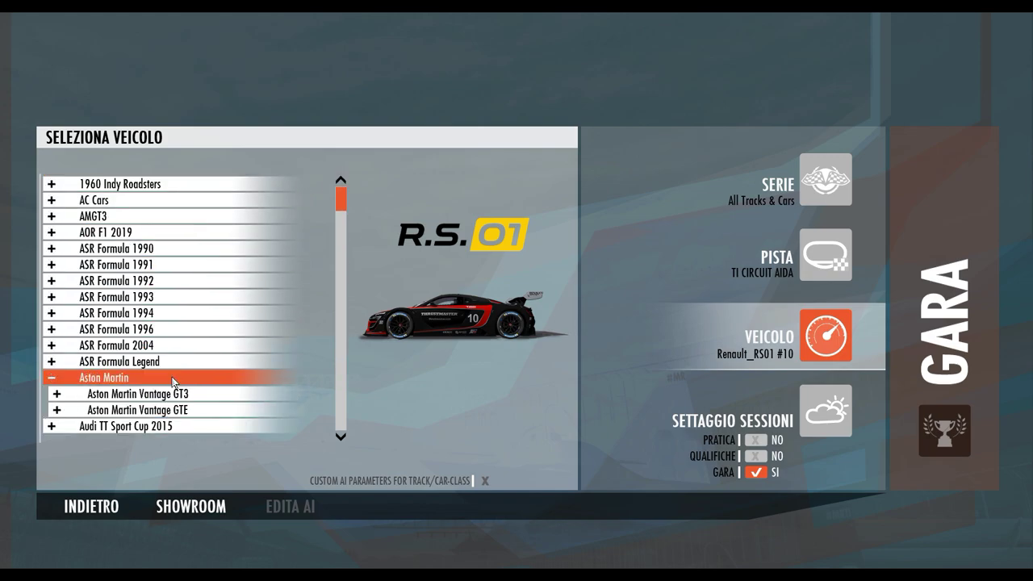
scroll(176, 373, "down", 1)
left_click(185, 352)
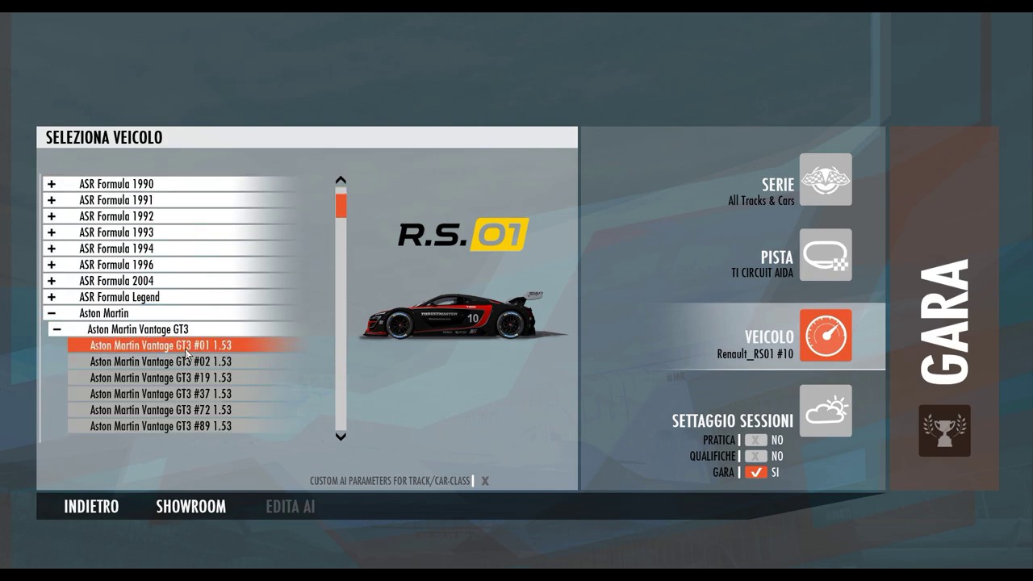
left_click(64, 338)
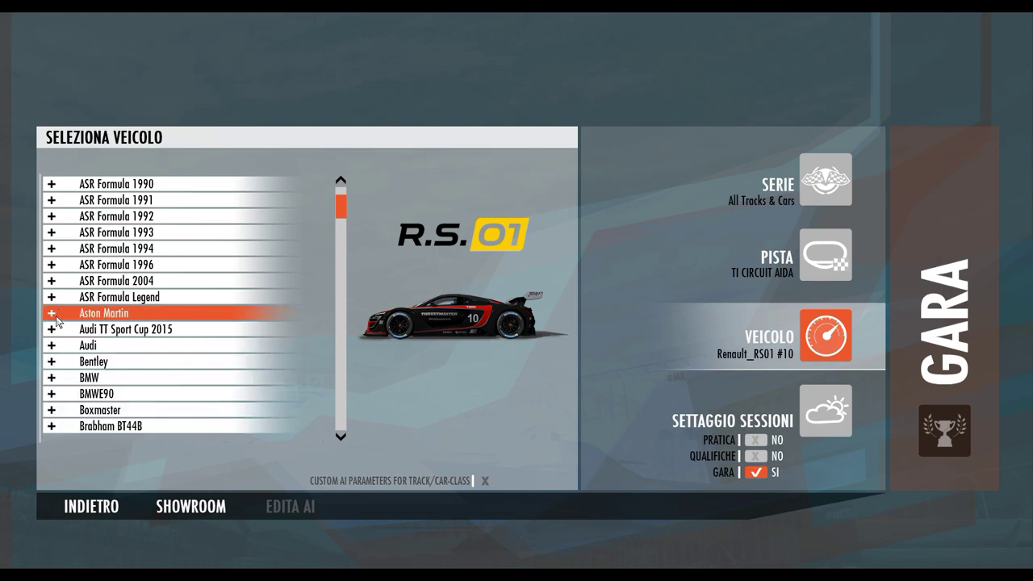
Expand the Audi TT Sport Cup 2015 group and choose its #11 car as the race vehicle.
left_click(64, 330)
key("Up")
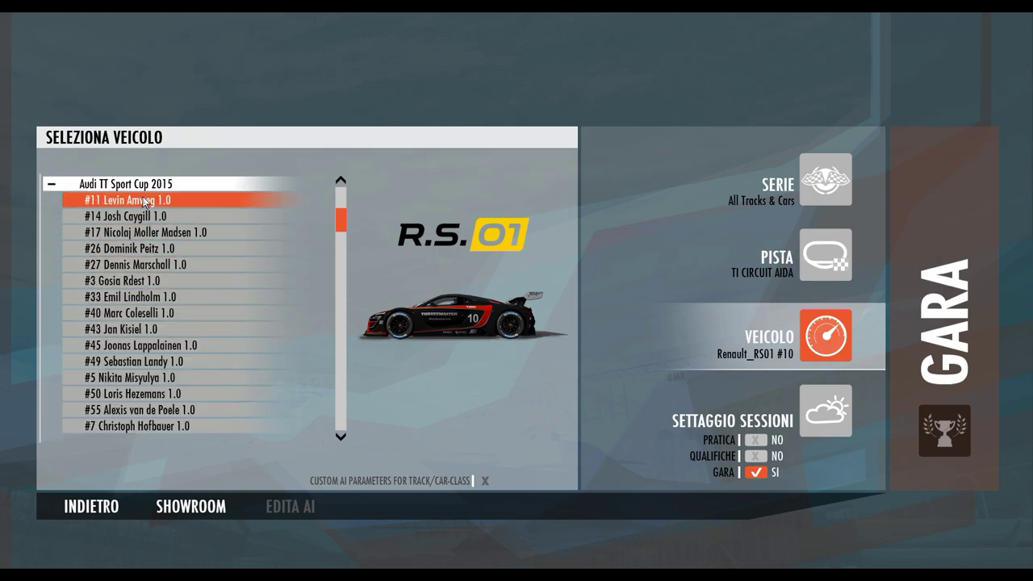
key("Return")
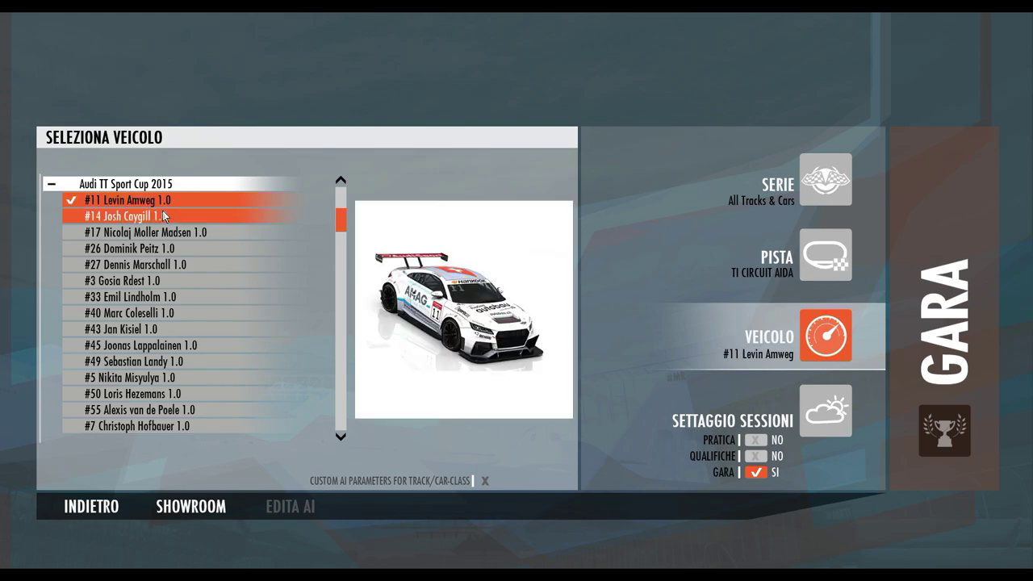